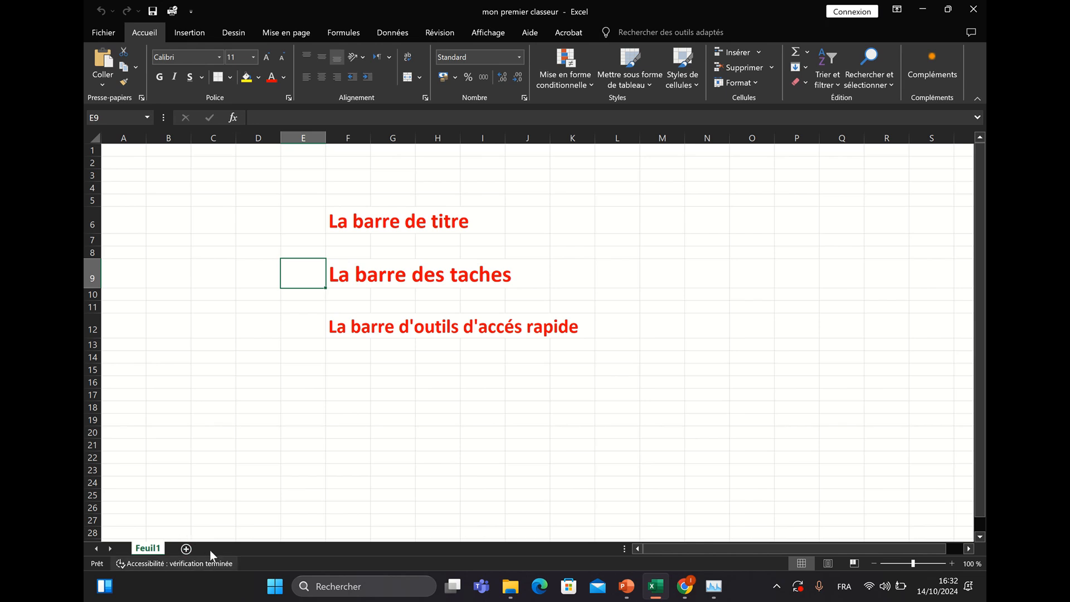
Add two blank worksheets after Feuil1 and switch back to Feuil1
click(186, 549)
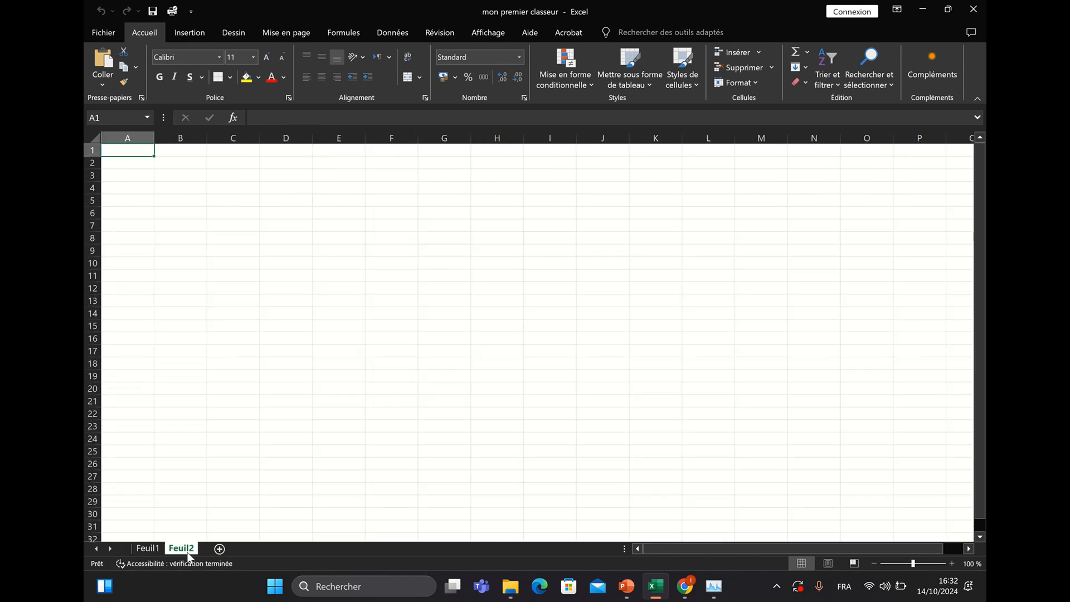
click(218, 548)
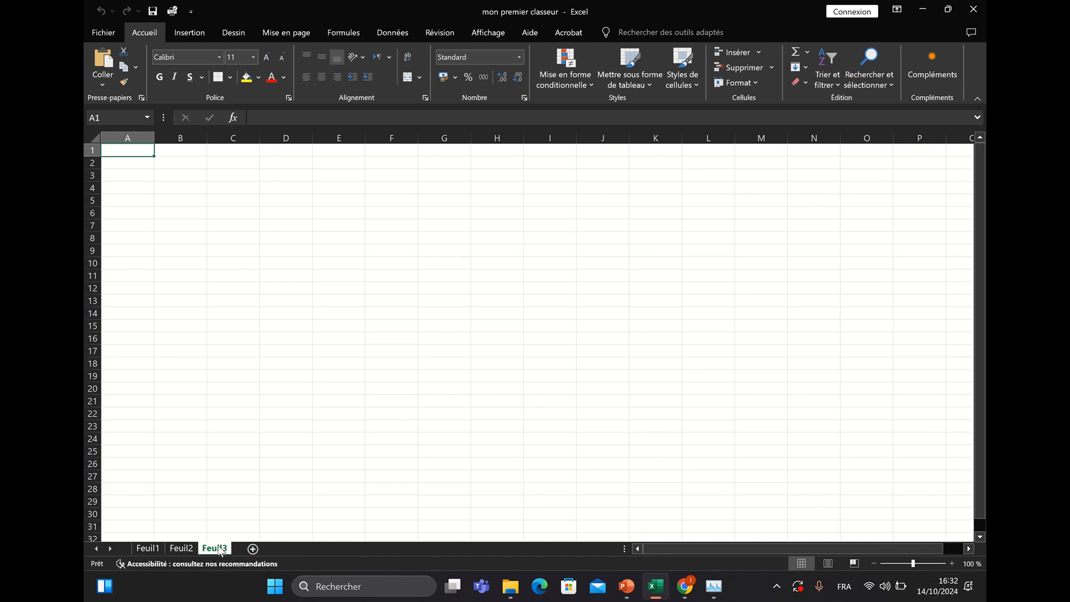
click(181, 548)
click(149, 549)
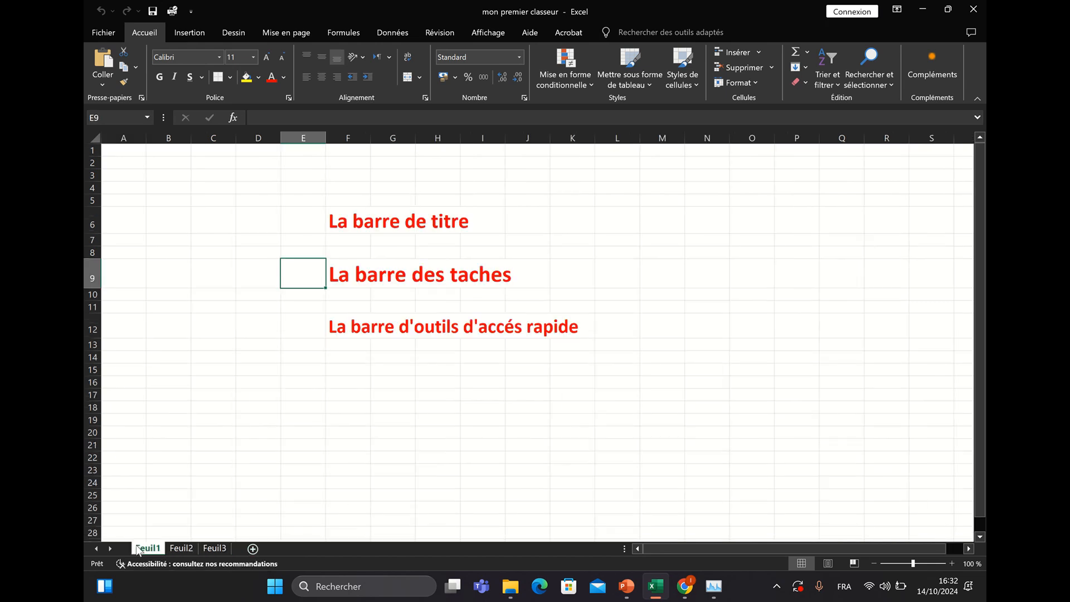
click(176, 549)
click(147, 549)
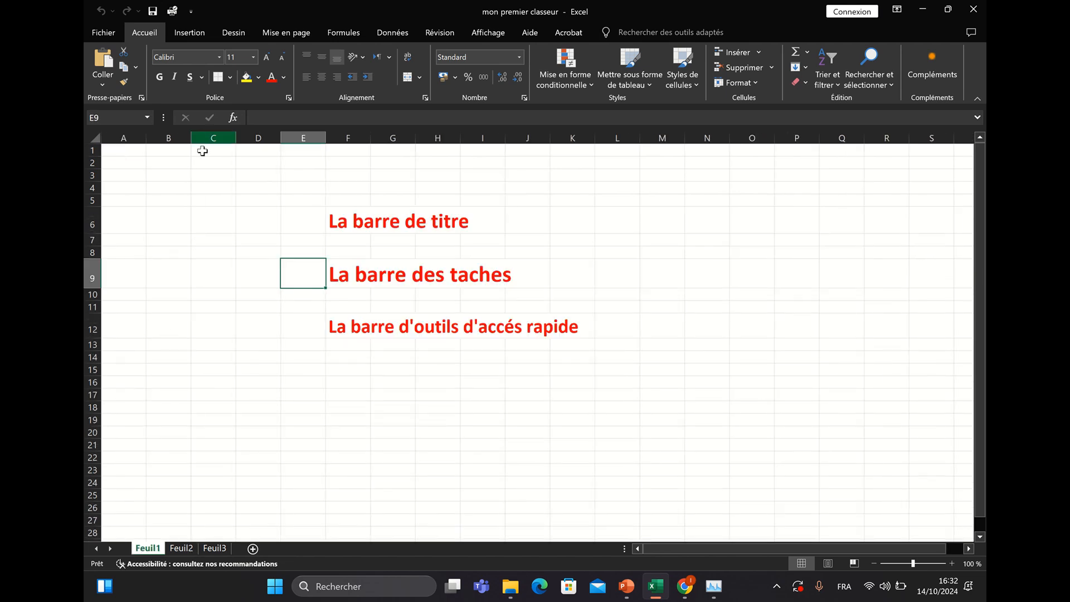
Enter "Première feuille" in cell C2 of Feuil1
click(204, 162)
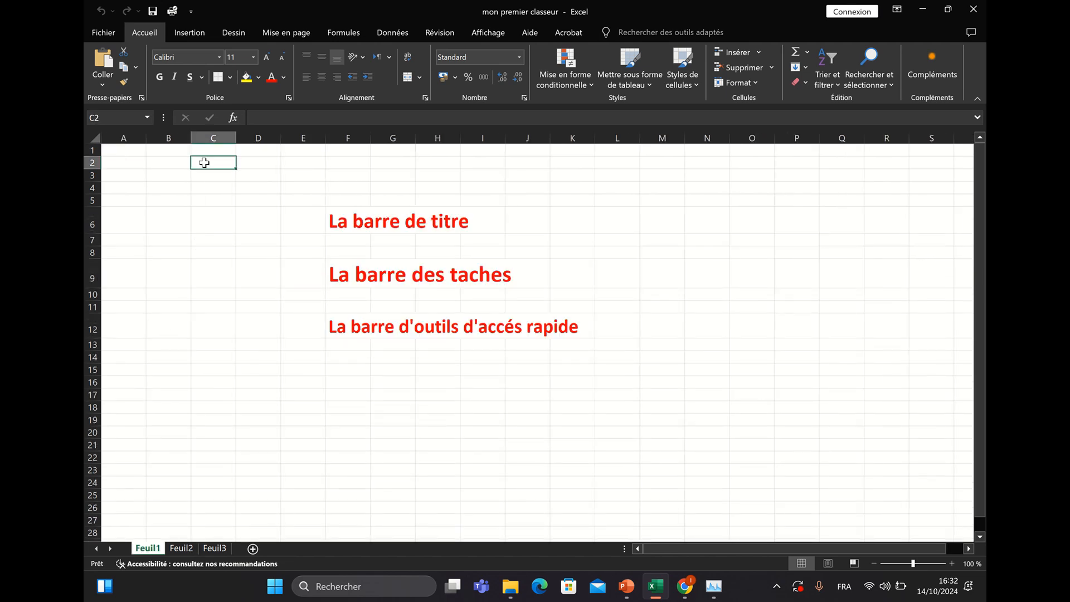
text(Premiè)
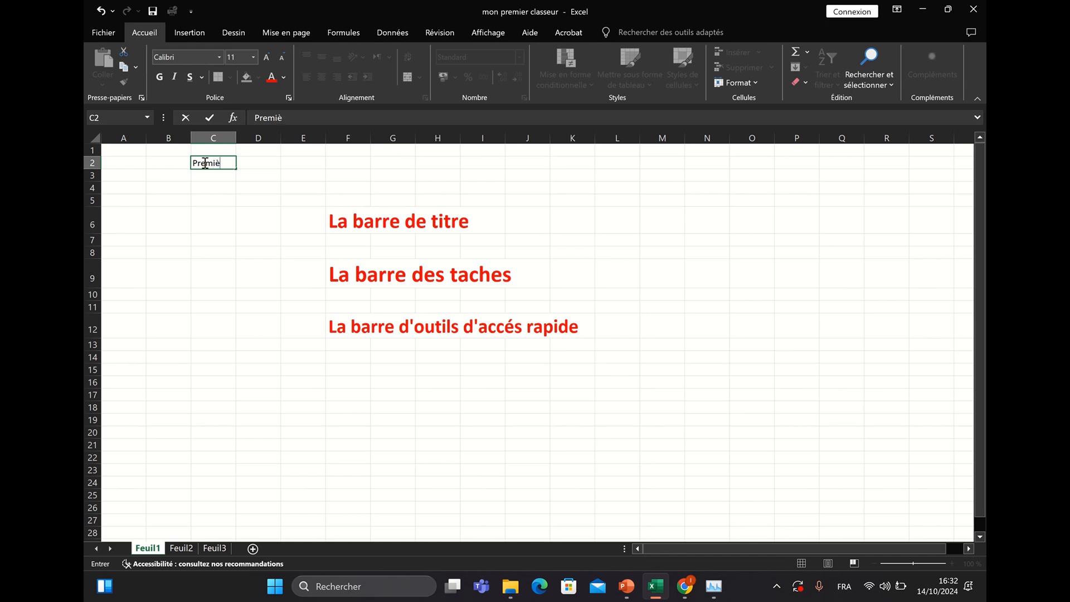
text(re feuille)
key(Return)
Apply a dark orange theme font colour to the text in cell C2
click(214, 162)
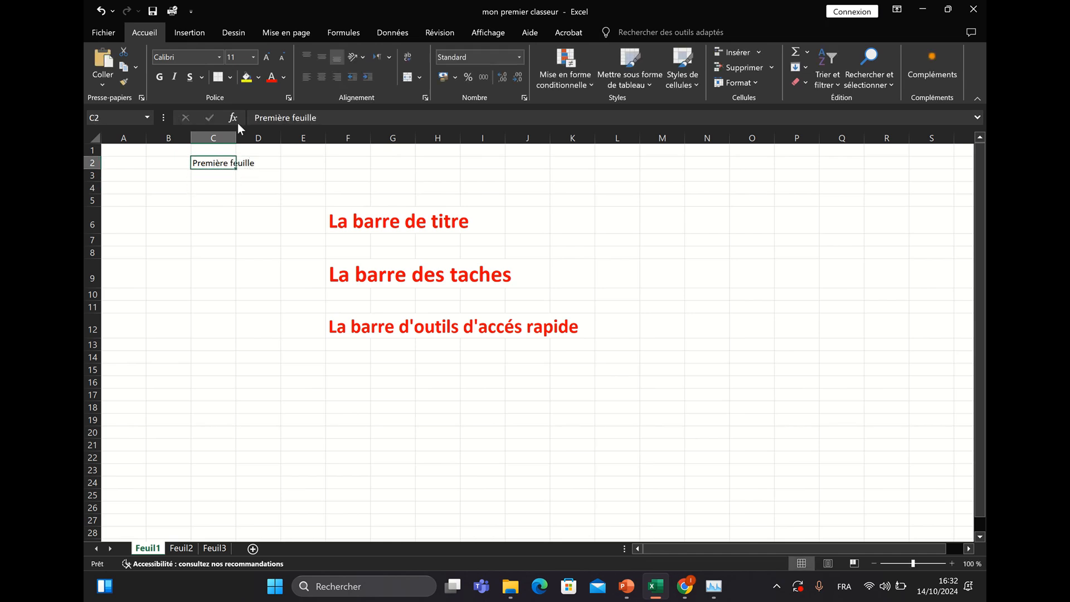
click(284, 78)
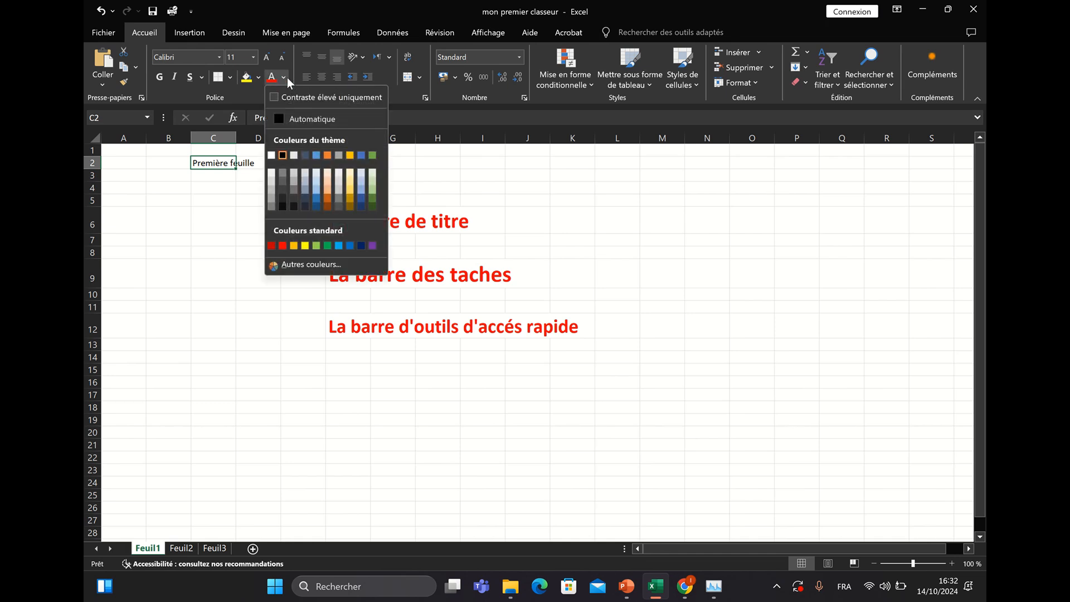
click(326, 194)
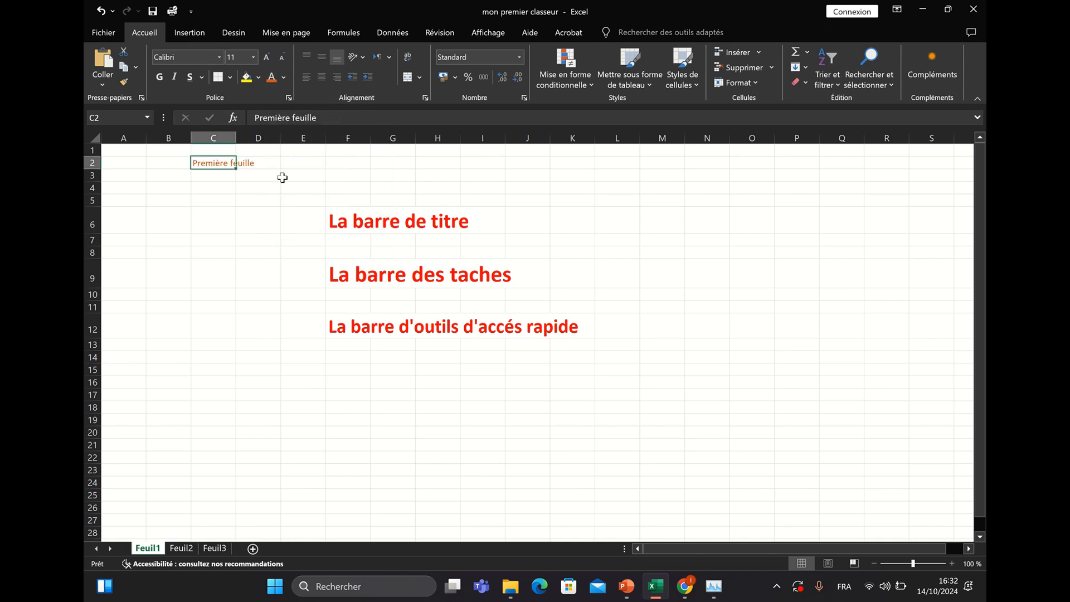
Make the "Première feuille" text bold and enlarge it to size 36
click(270, 62)
click(158, 78)
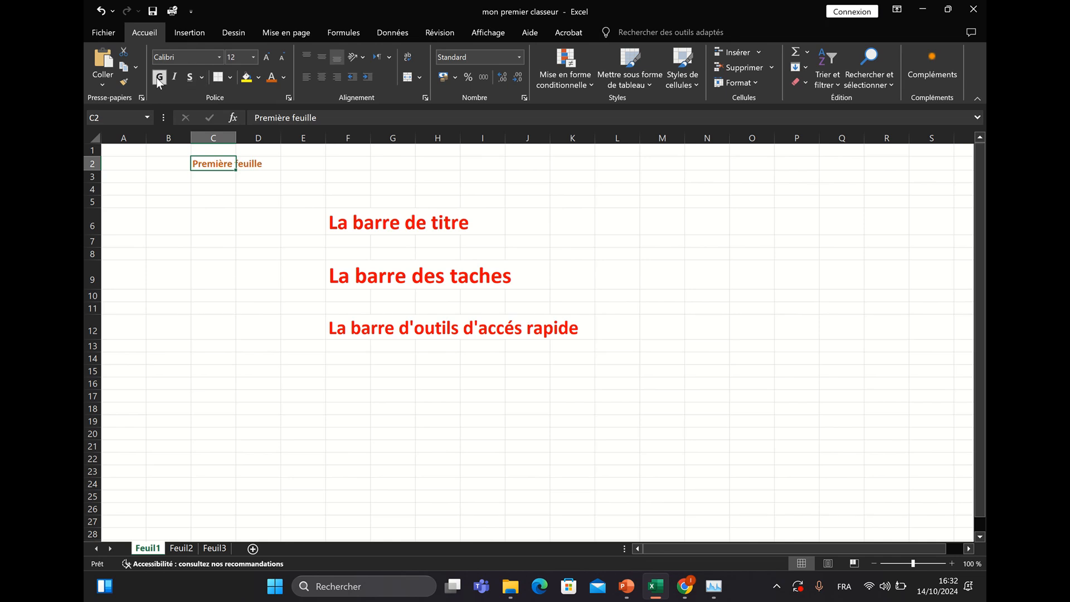
click(266, 58)
click(265, 57)
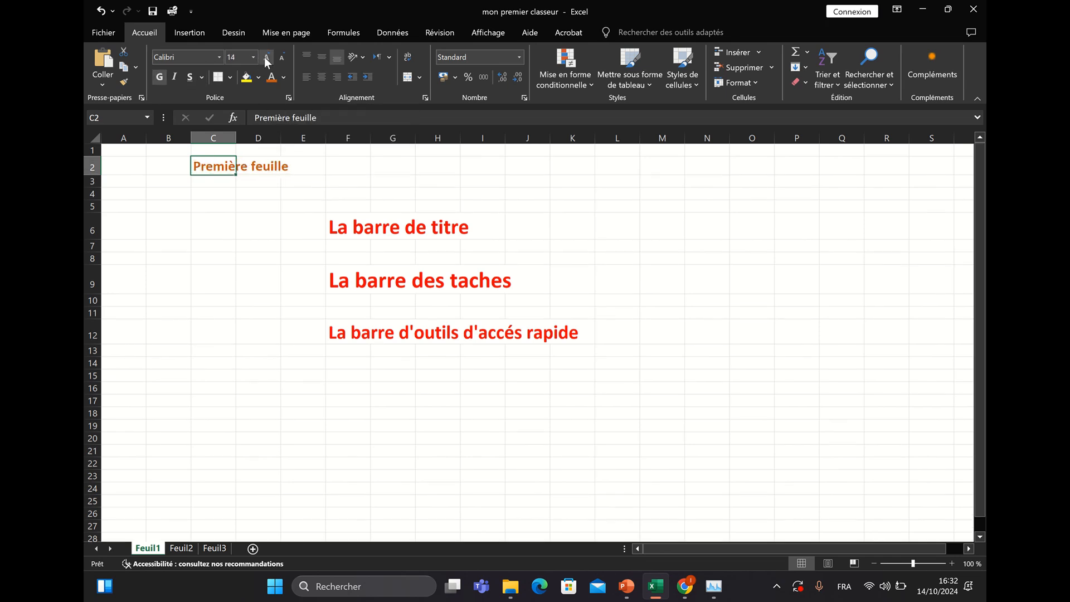
click(266, 58)
click(266, 57)
click(266, 57)
click(266, 57)
click(265, 57)
click(266, 57)
click(266, 57)
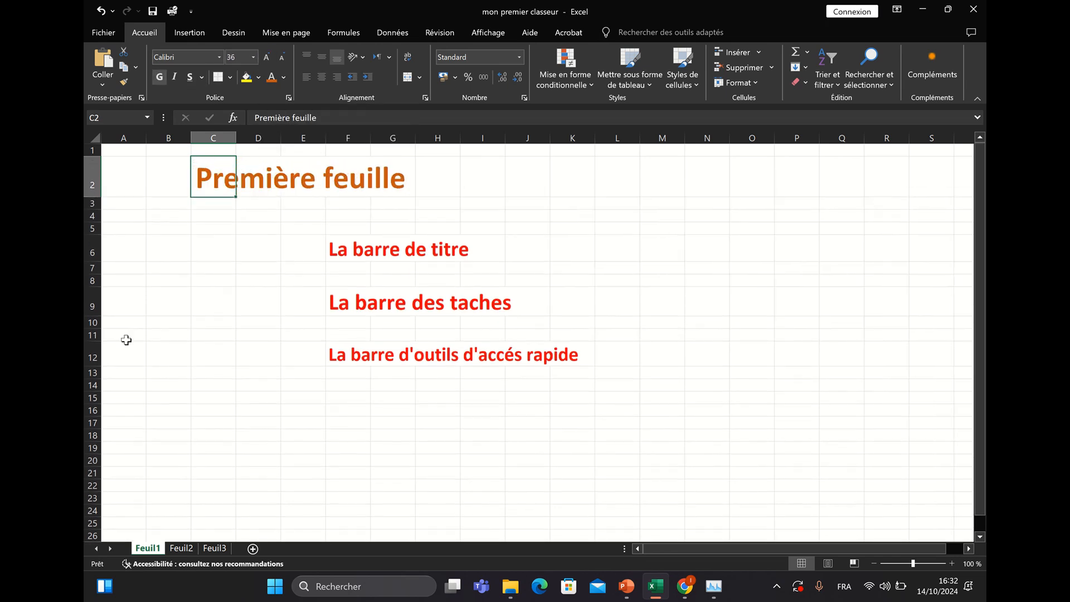
Enter "Deuxième feuille" in cell B3 of the Feuil2 worksheet
click(185, 550)
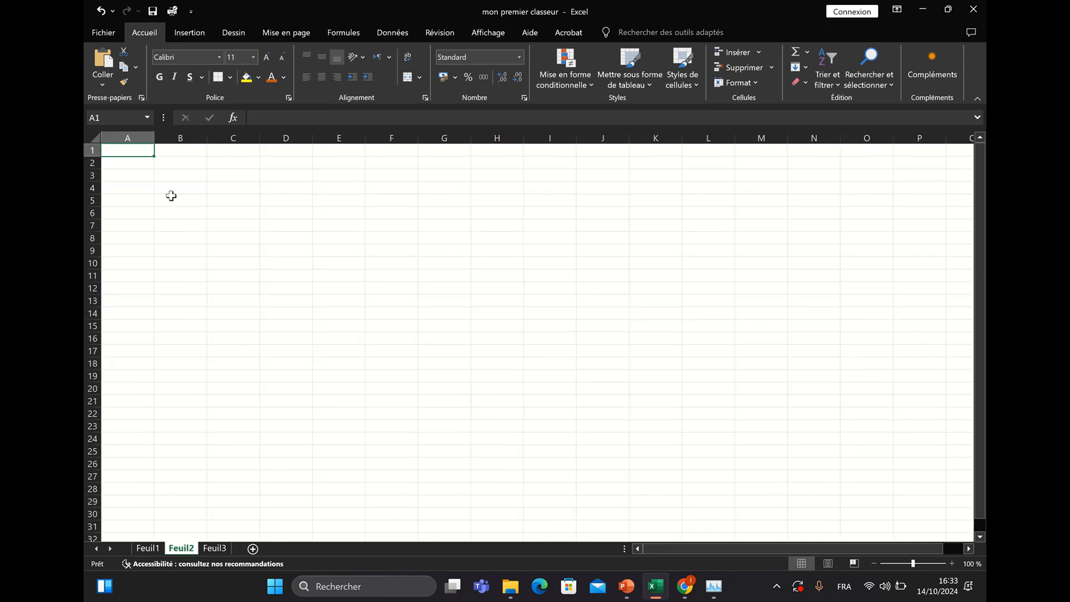
click(184, 177)
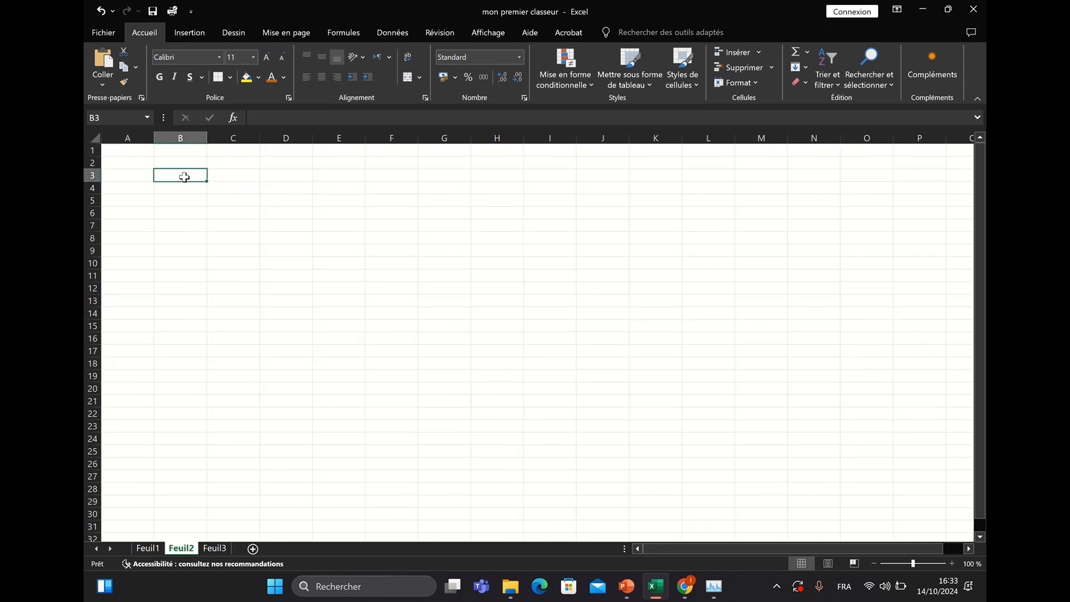
text(Deu)
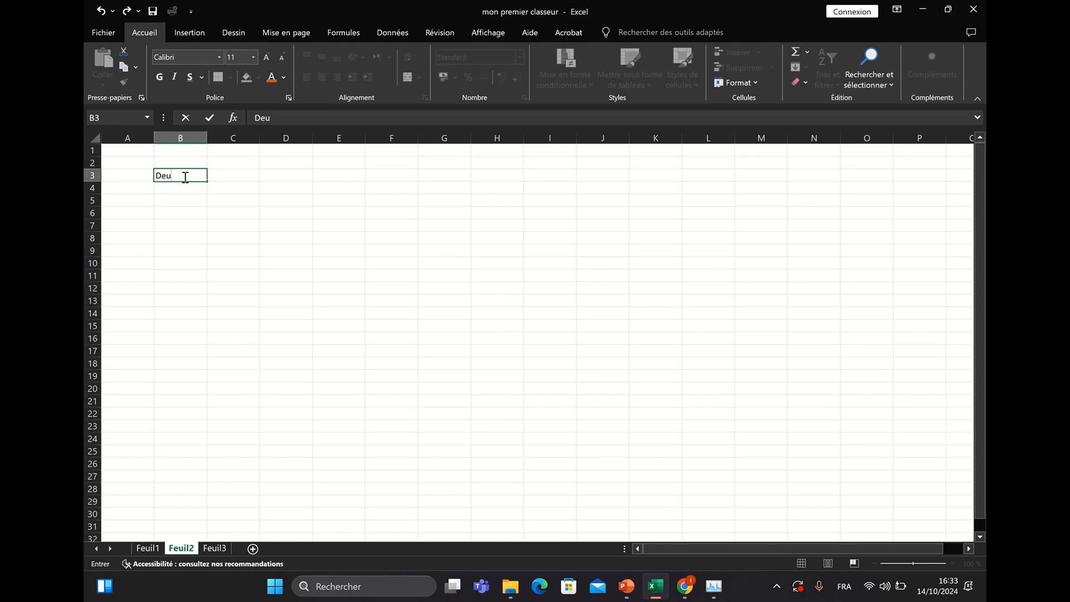
text(xième feuille)
click(187, 222)
Format the "Deuxième feuille" text in B3 as bold, dark orange and size 24
click(182, 173)
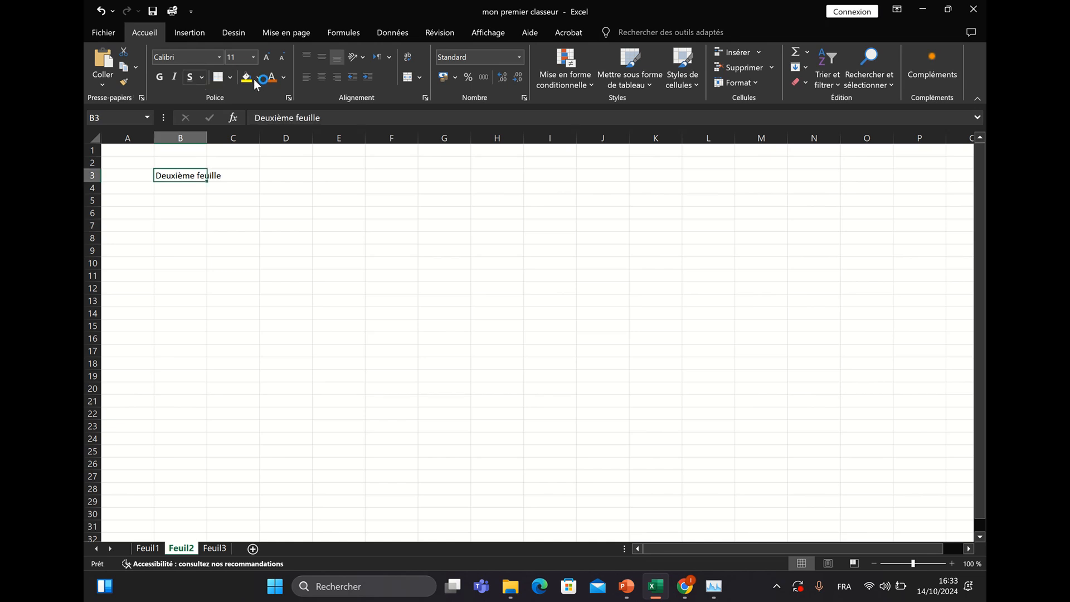
click(272, 78)
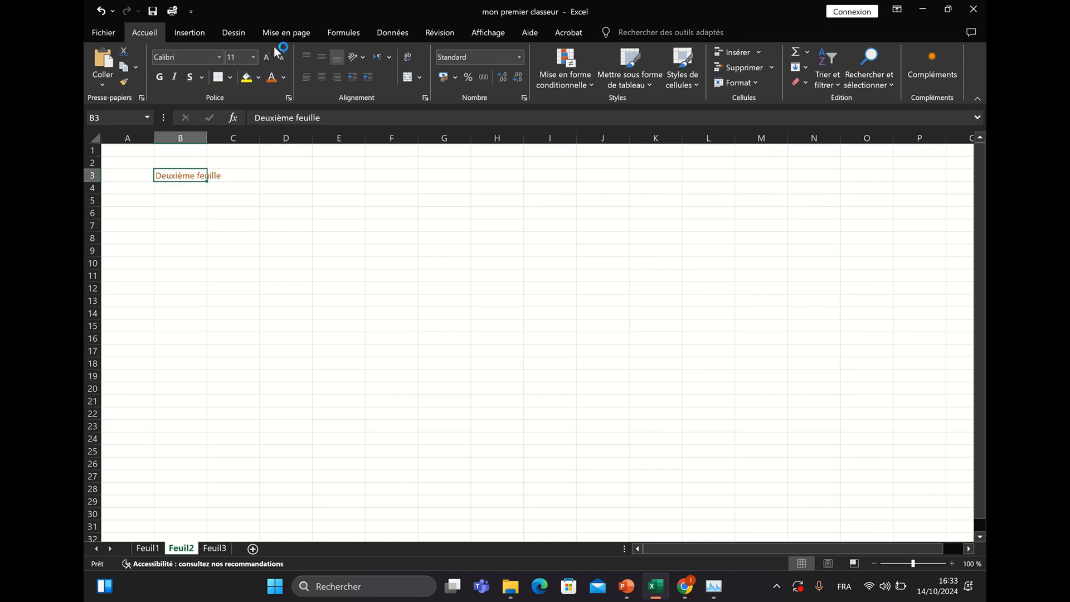
click(267, 56)
click(267, 56)
click(267, 57)
click(267, 56)
click(266, 56)
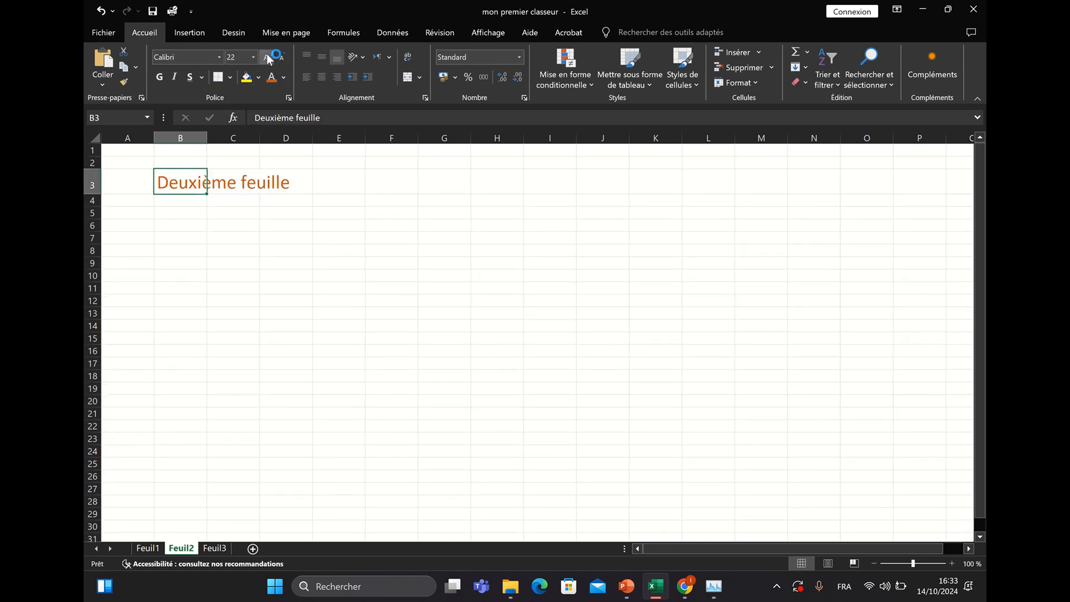
click(267, 57)
click(267, 56)
click(160, 76)
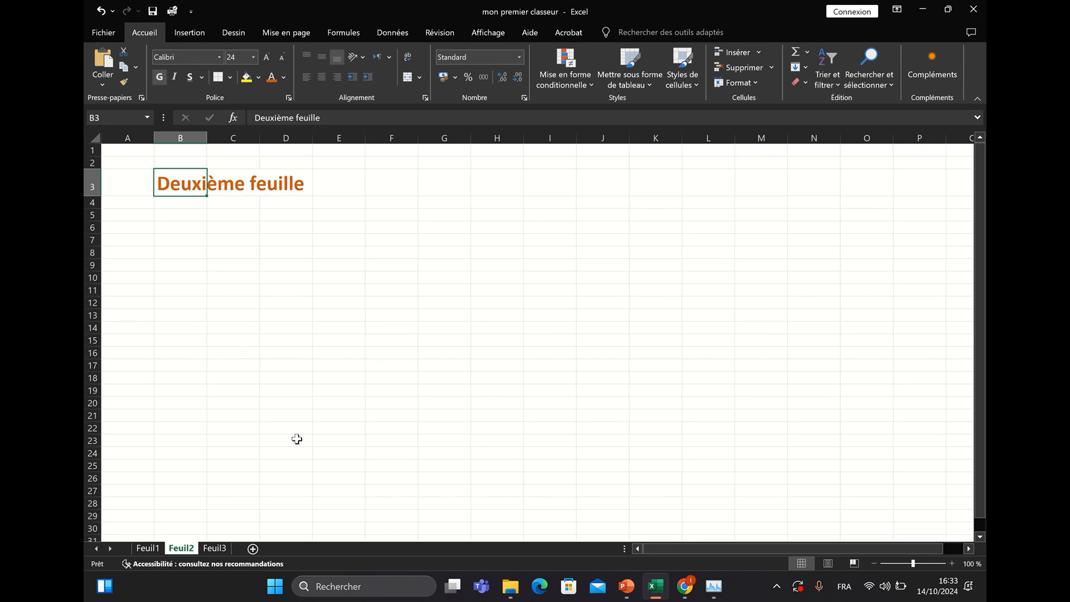
Enter "Troisième feuille" in cell B3 of the Feuil3 worksheet
click(214, 549)
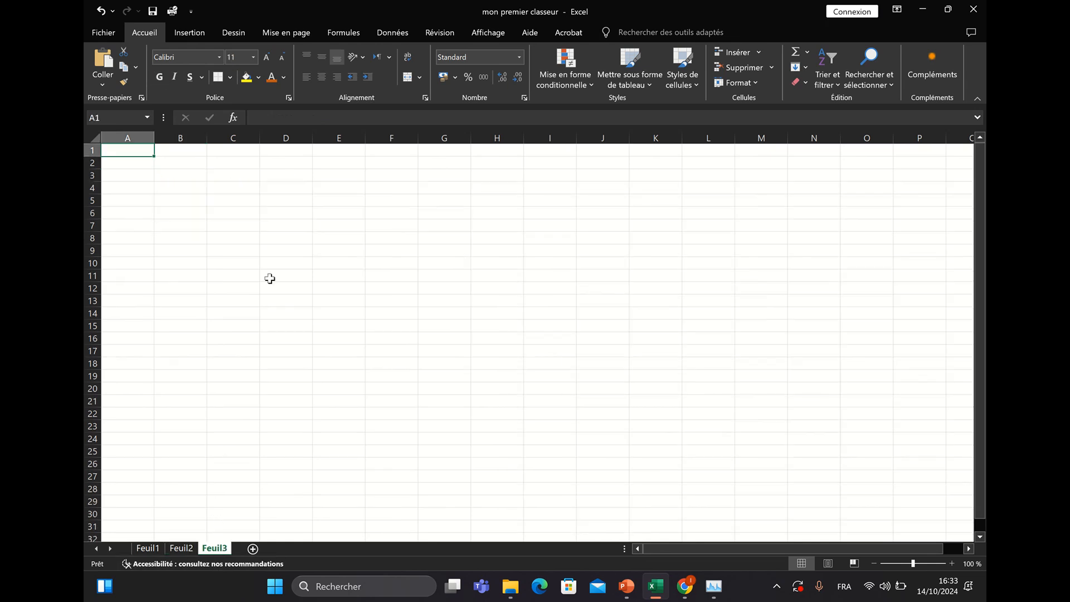
click(188, 174)
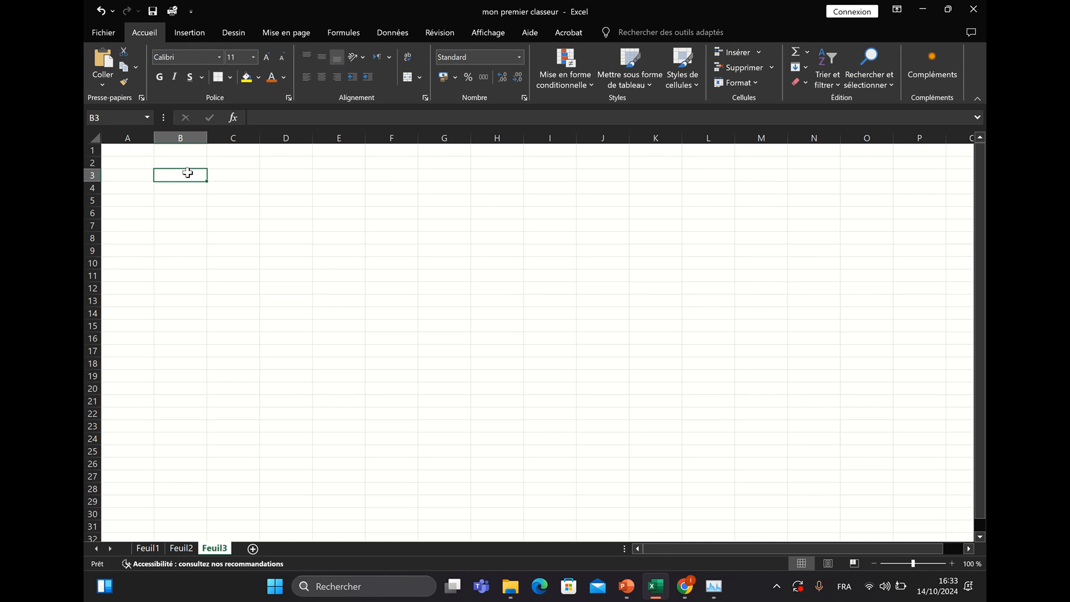
text(Trois)
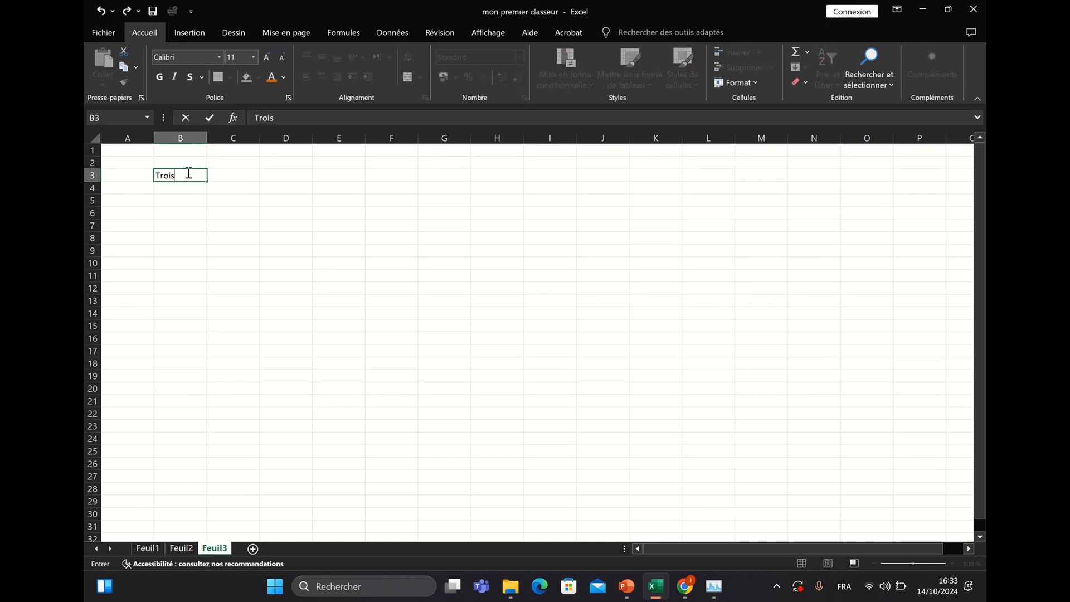
text(ième feuille)
click(195, 223)
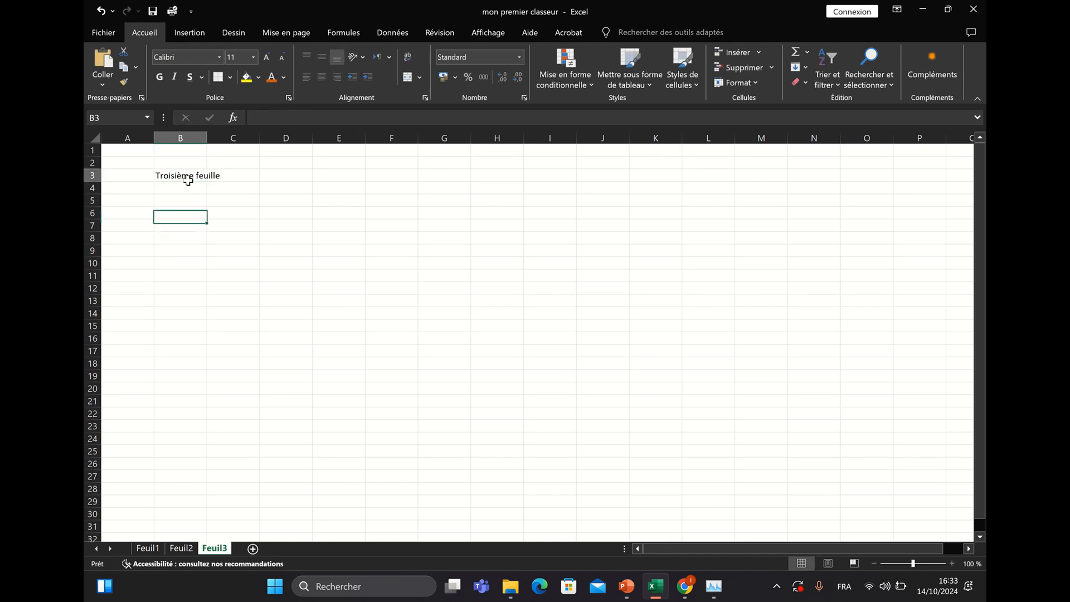
Format the "Troisième feuille" text in B3 as bold, dark orange and size 22
click(189, 179)
click(271, 78)
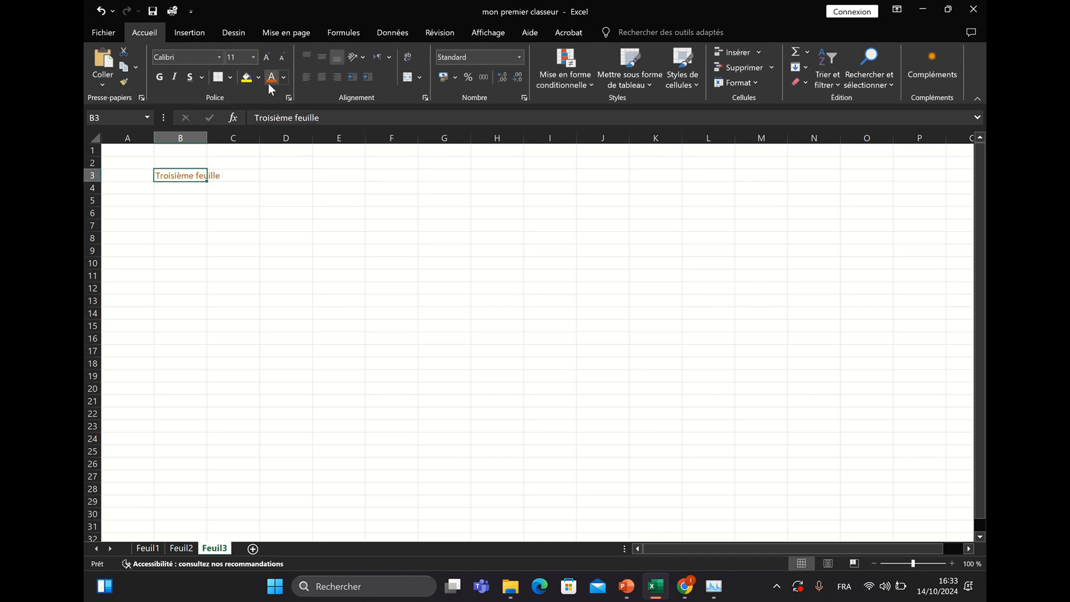
click(262, 56)
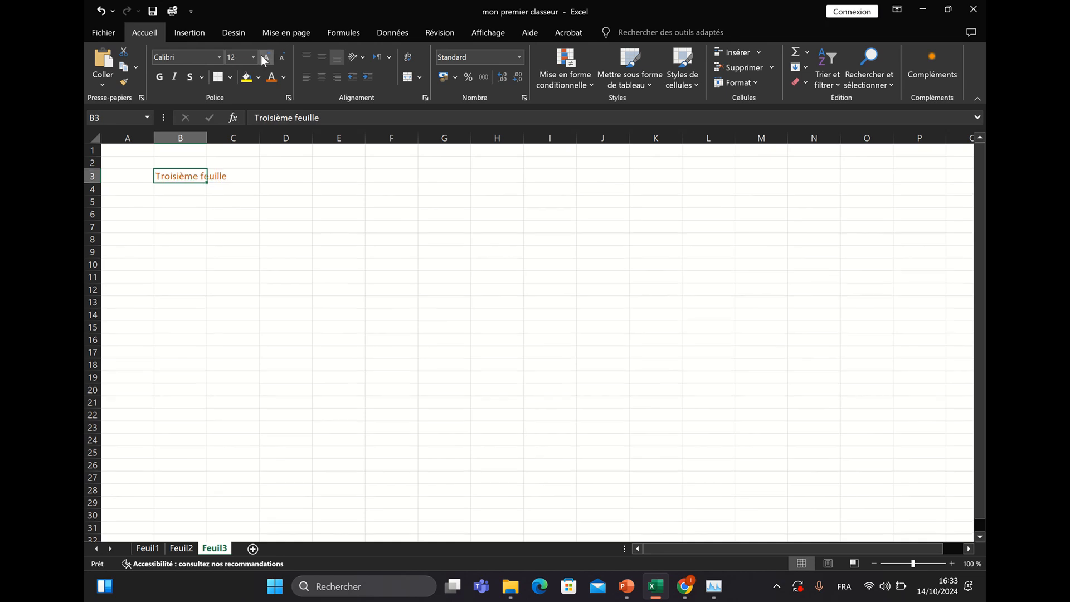
click(262, 55)
click(262, 55)
click(262, 56)
click(262, 55)
click(262, 55)
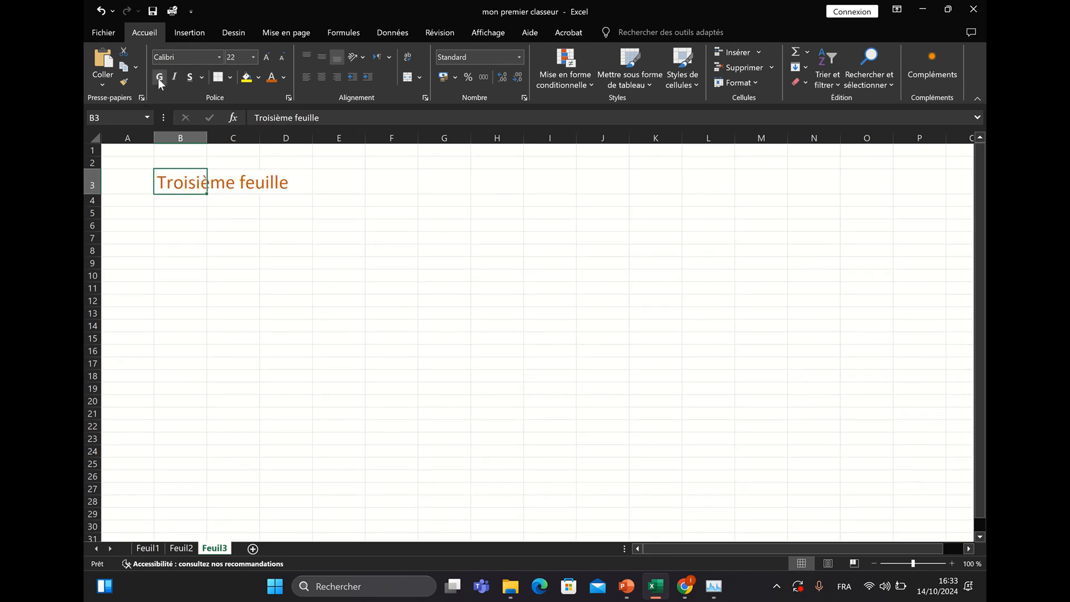
click(160, 79)
click(226, 202)
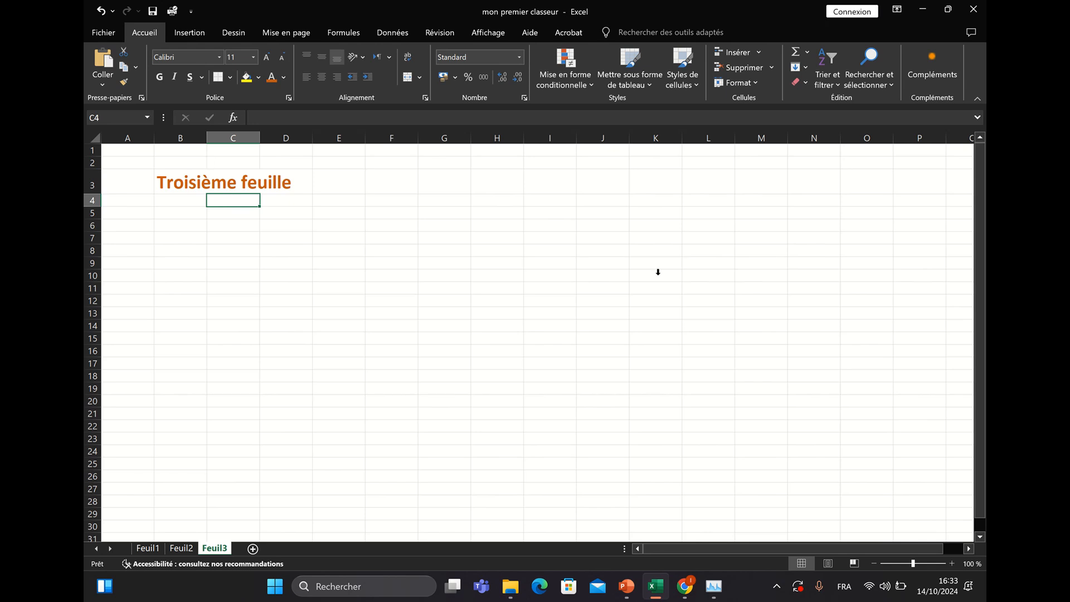
Look through the three worksheets in order and insert a new worksheet directly before Feuil3
click(149, 549)
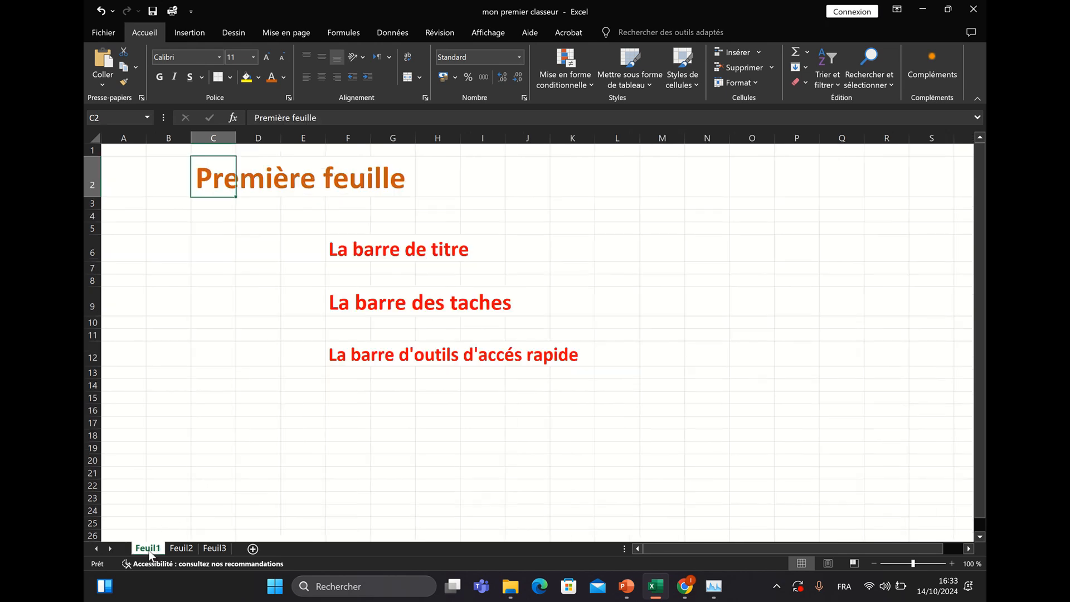
click(192, 547)
click(221, 549)
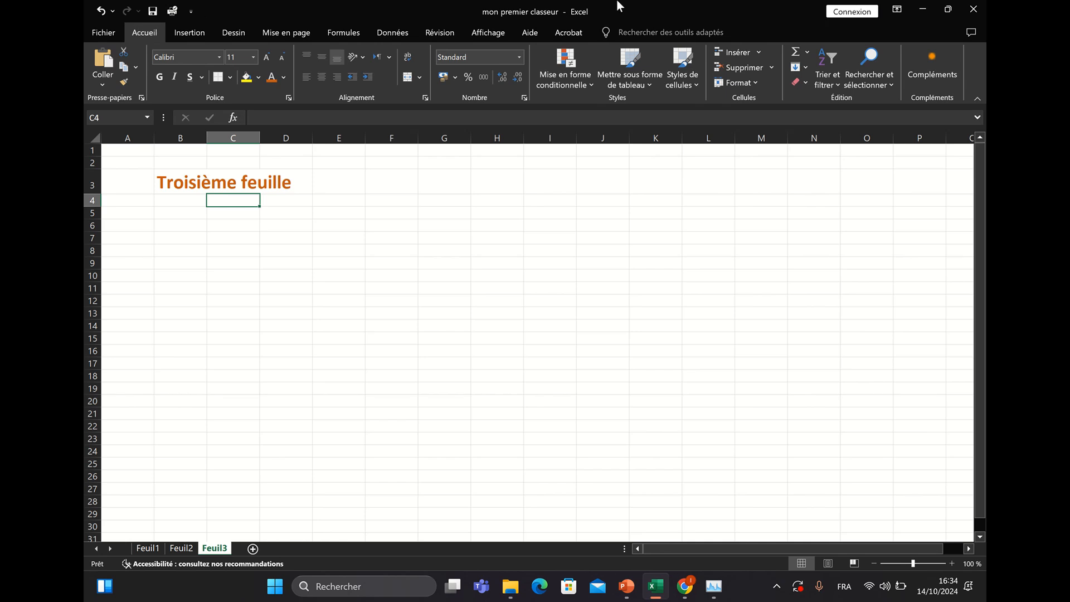
click(759, 52)
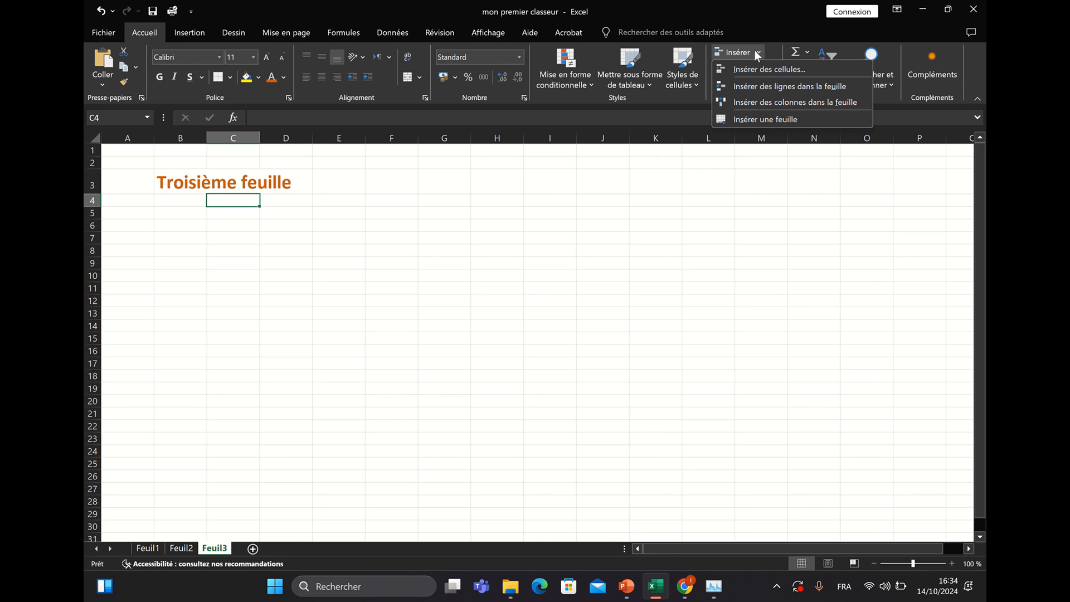
click(750, 119)
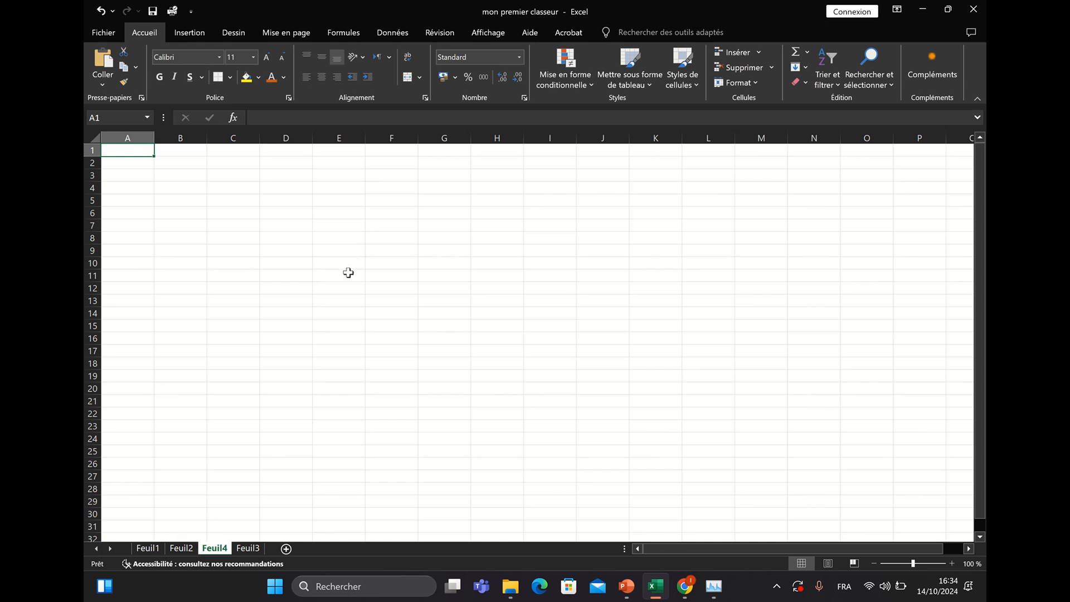
Rename the Feuil1 worksheet as "Samedi"
click(143, 549)
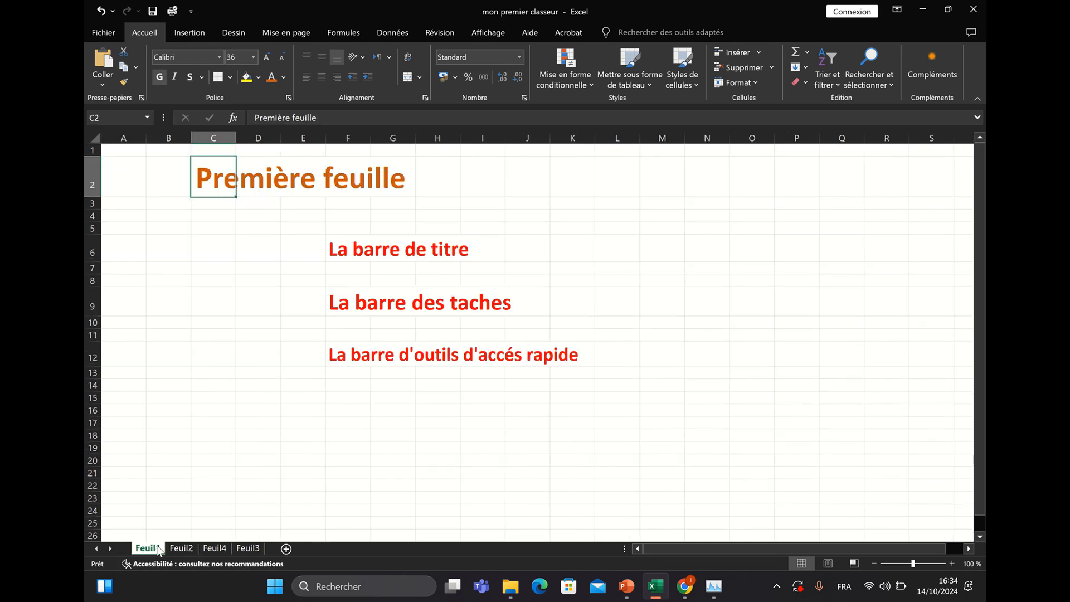
double_click(159, 549)
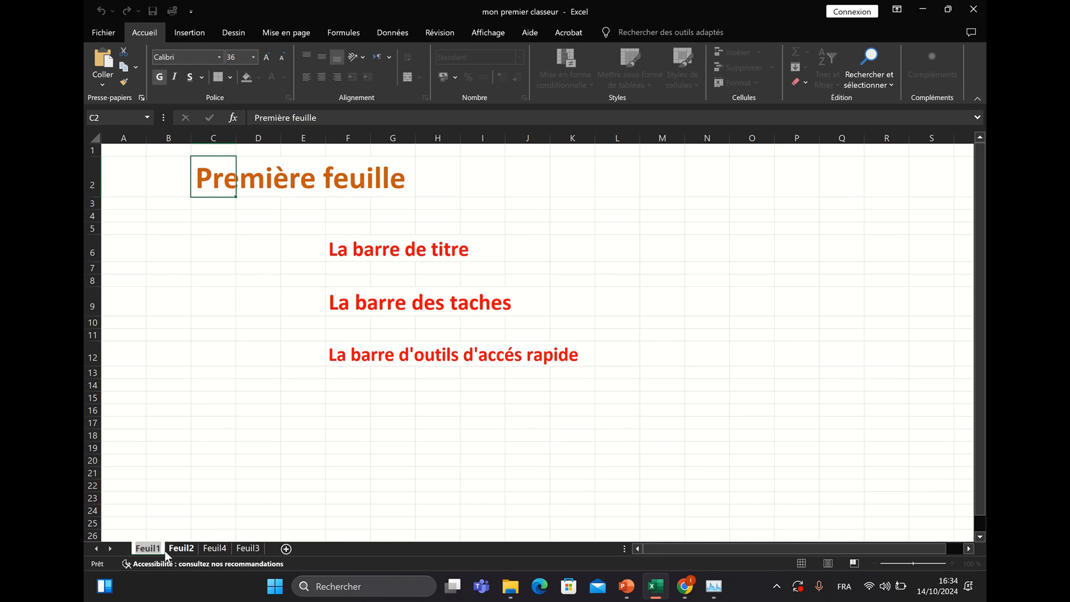
text(S)
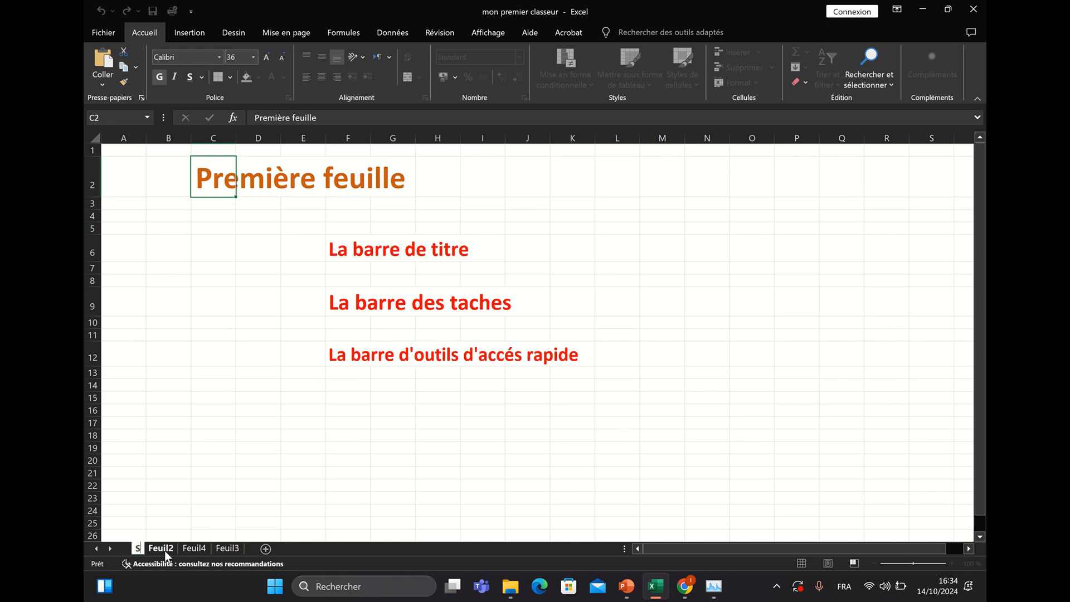
text(am)
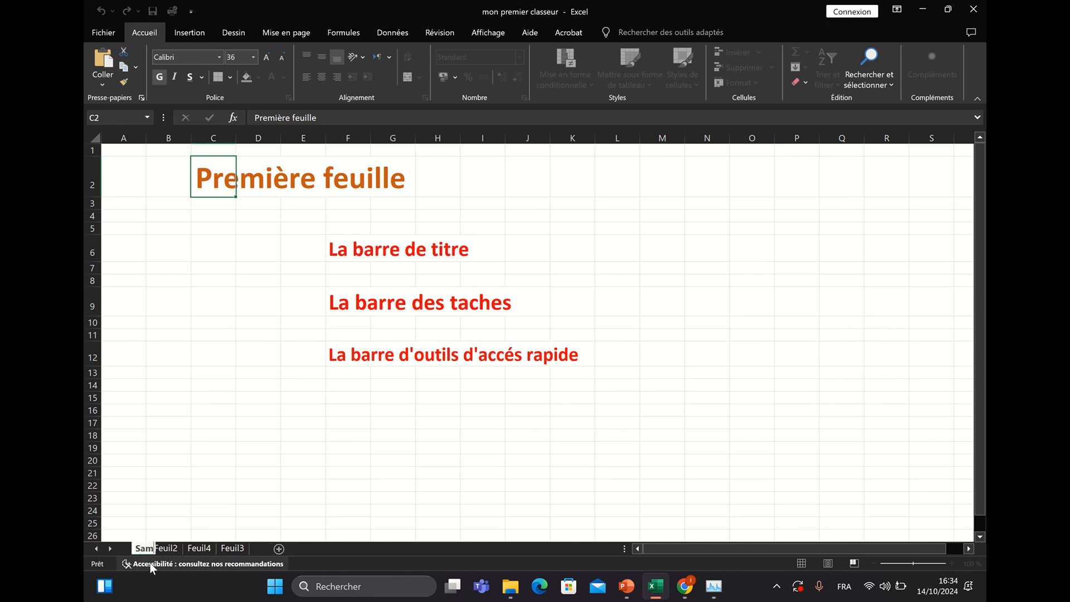
text(edi)
key(Return)
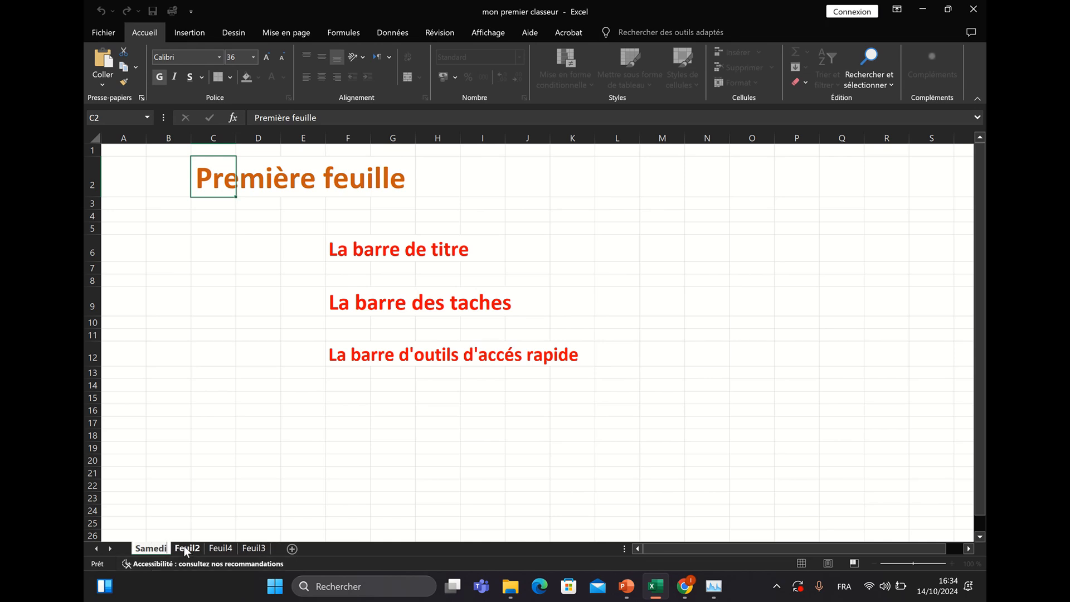
Rename the Feuil2 worksheet as "Dimanche"
click(186, 549)
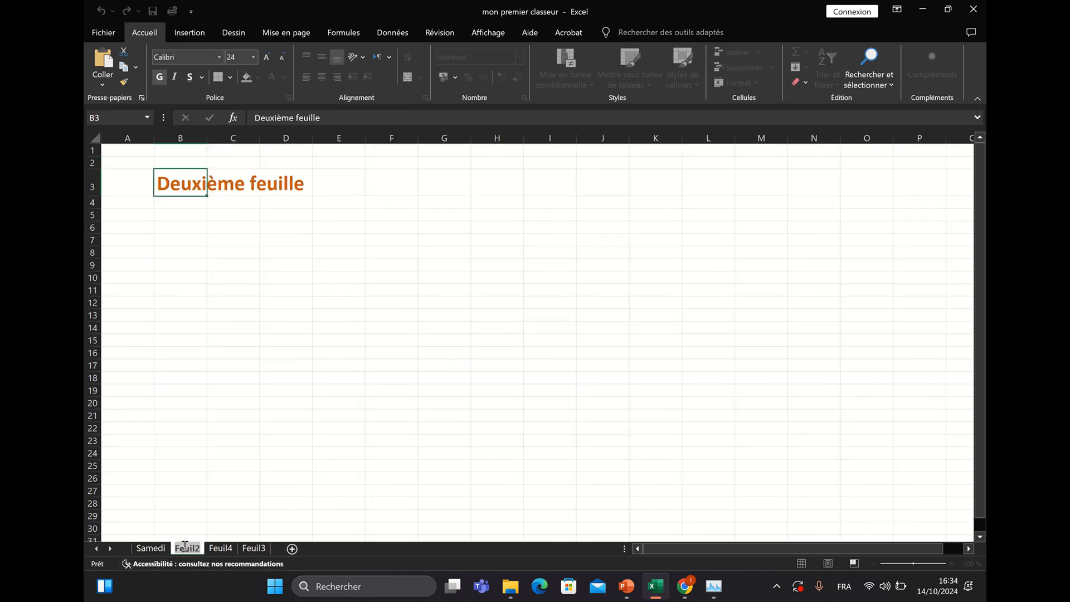
text(d)
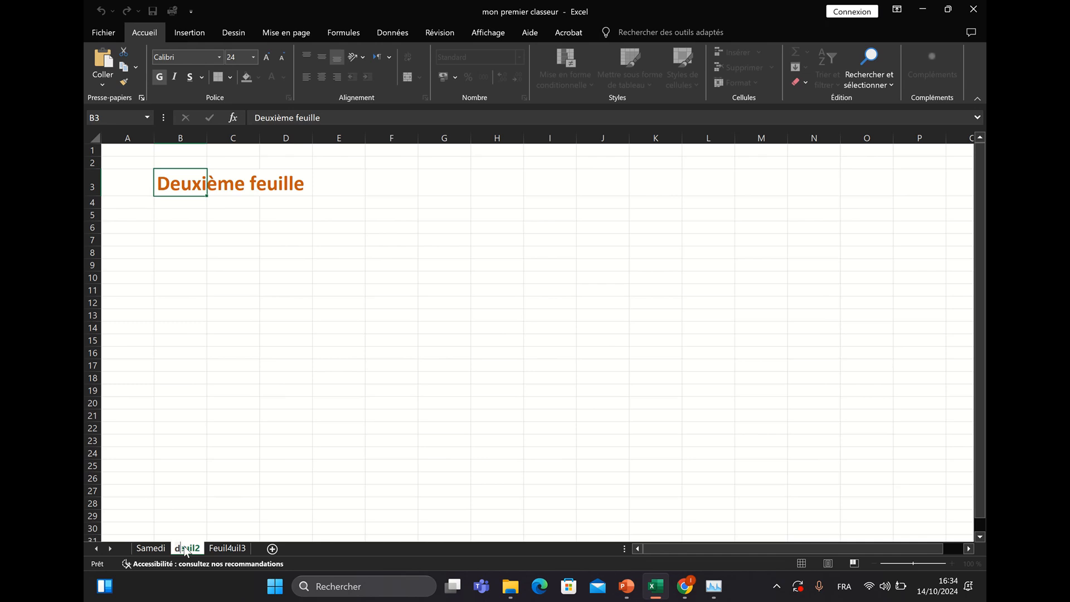
key(BackSpace)
text(D)
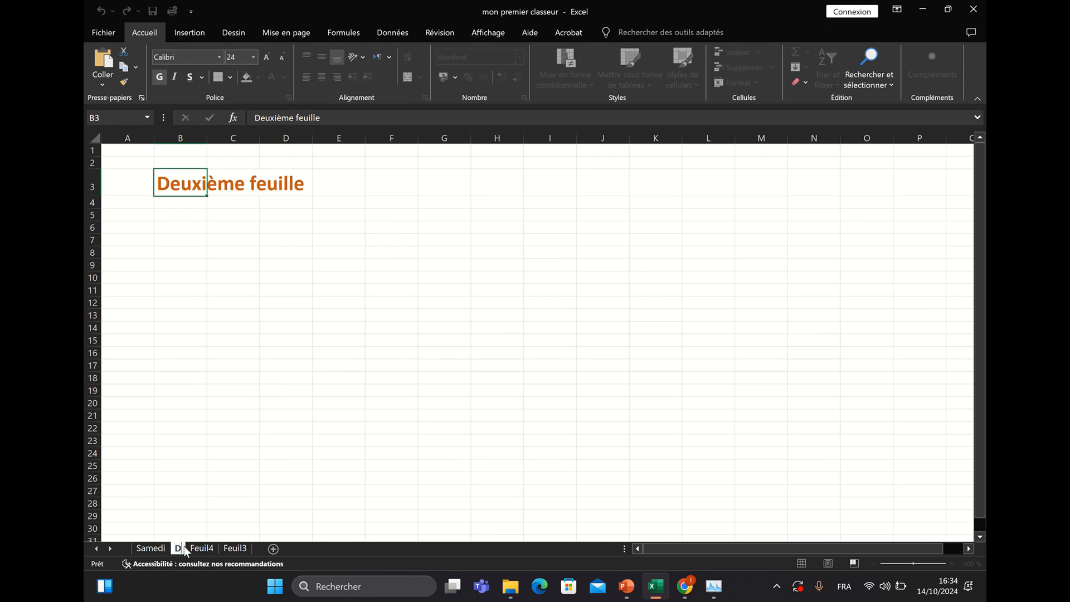
text(iman)
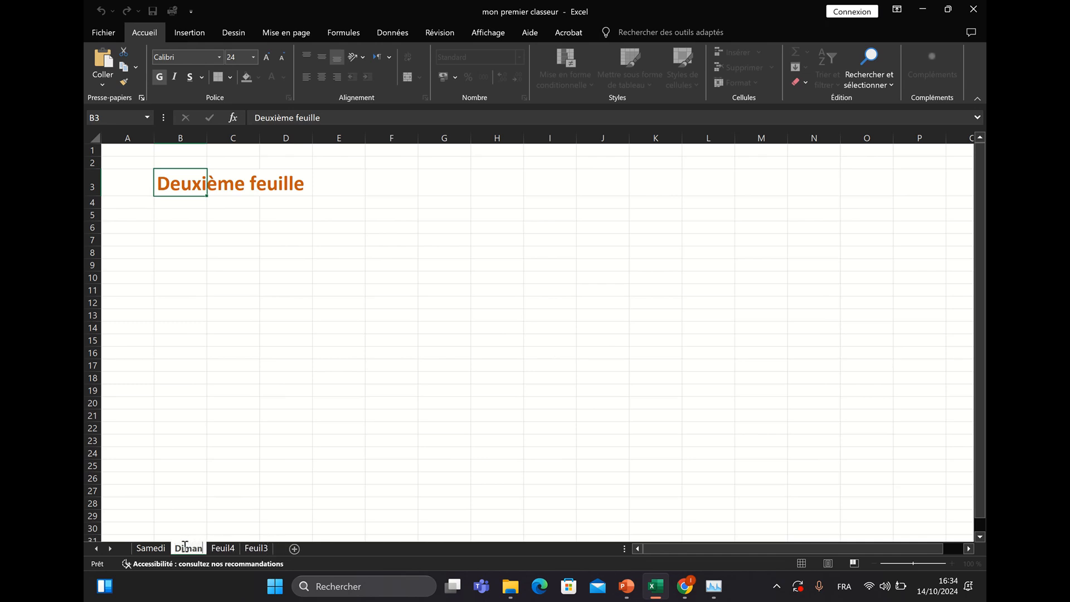
text(che)
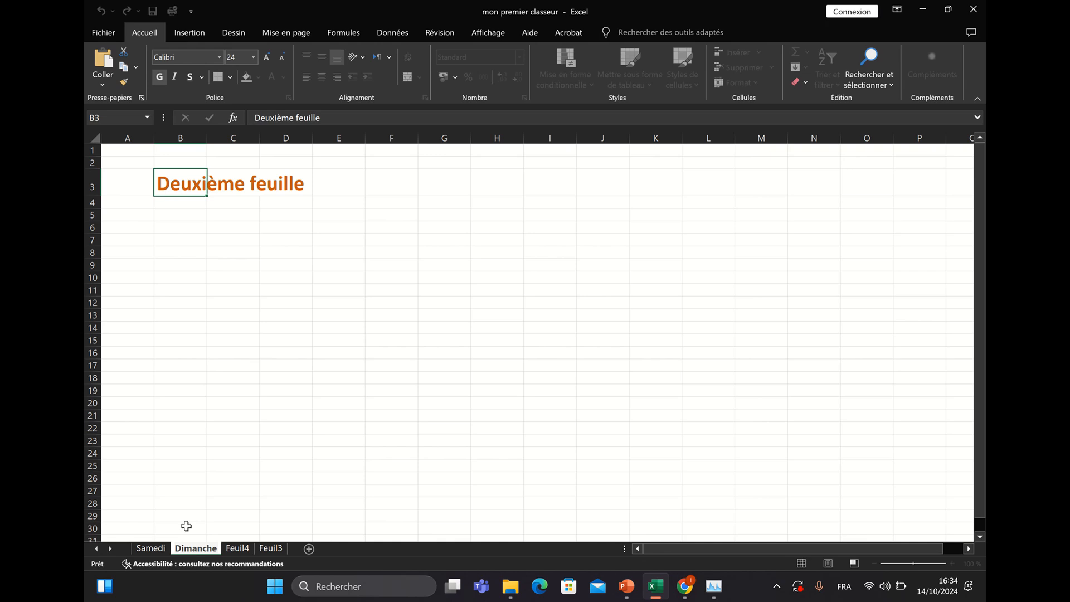
click(263, 493)
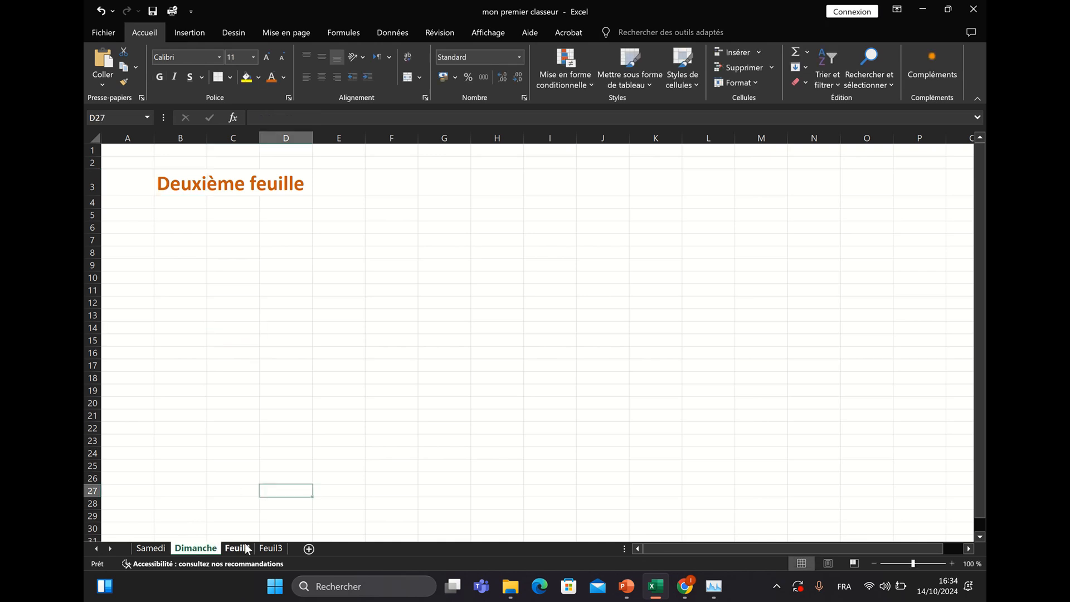
Rename the empty Feuil4 worksheet as "lundi"
click(245, 547)
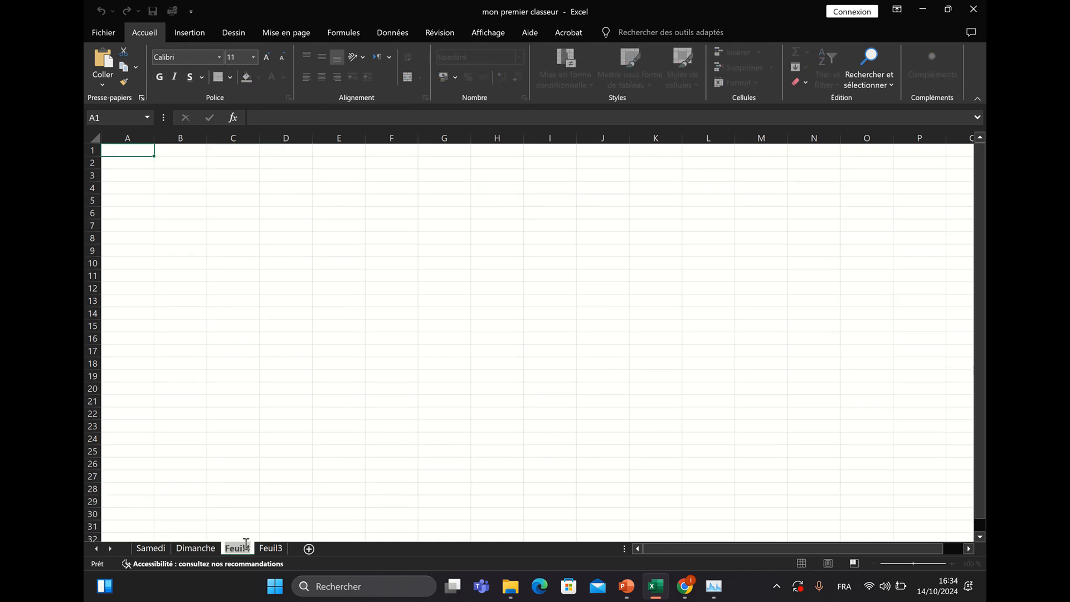
double_click(245, 548)
text(lundi)
Rename the Feuil3 worksheet as "mardi"
click(265, 549)
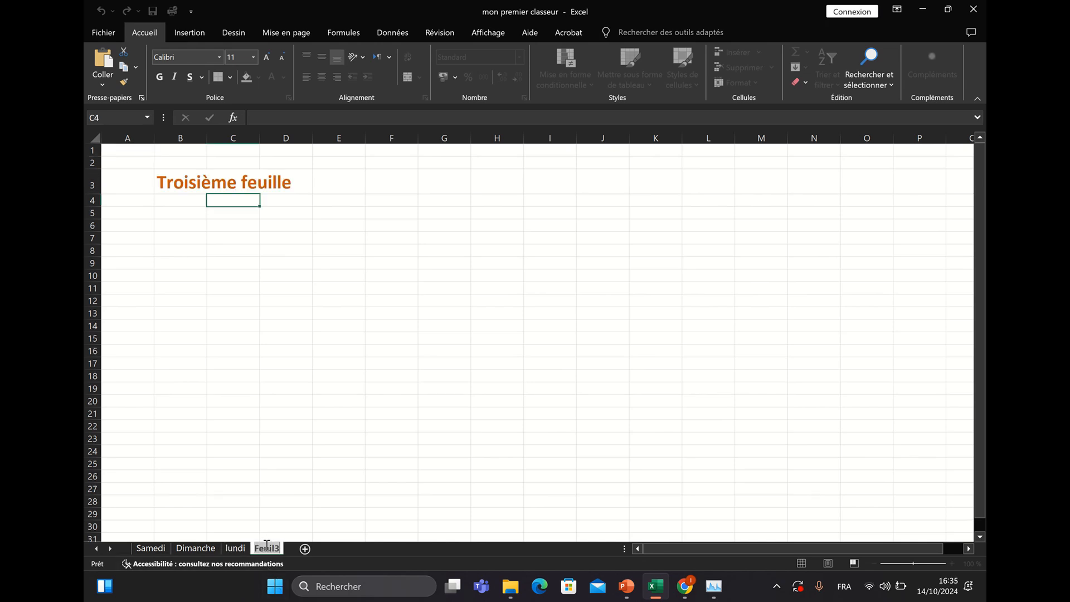
double_click(267, 547)
text(mardi)
click(397, 449)
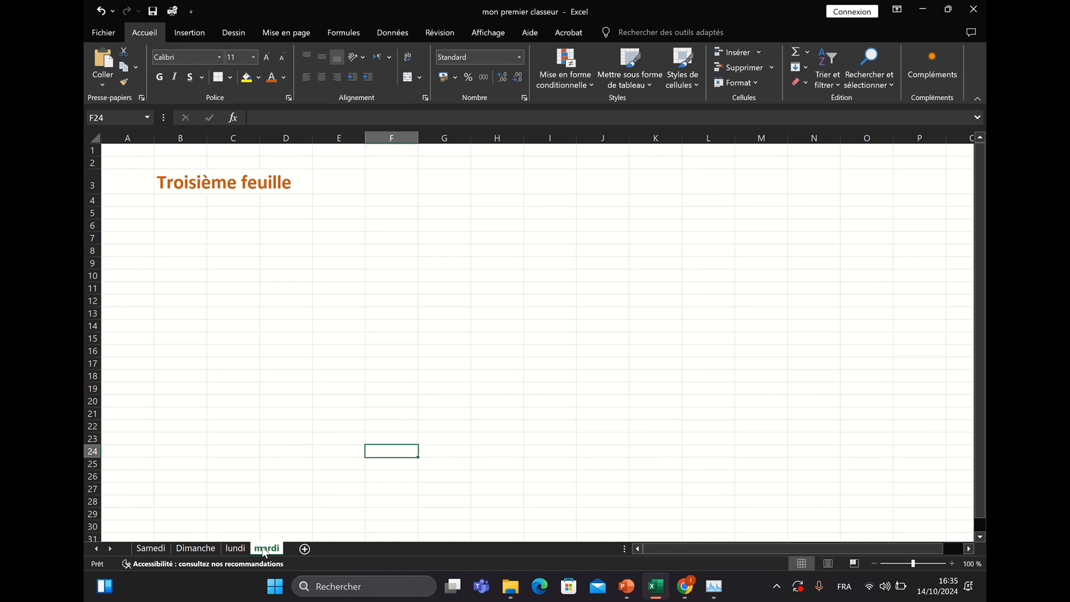
click(226, 549)
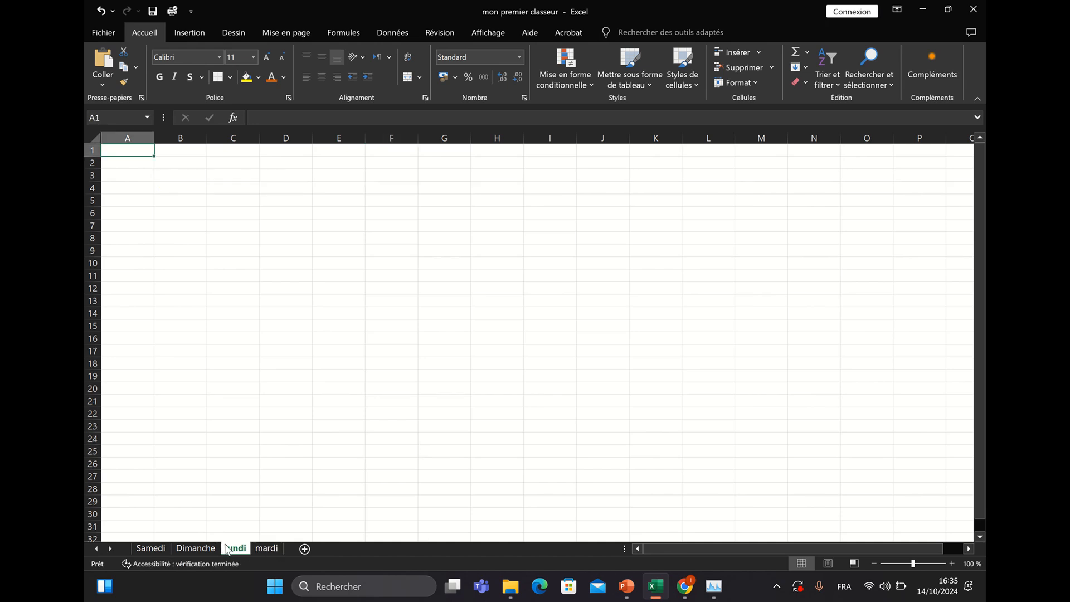
click(196, 549)
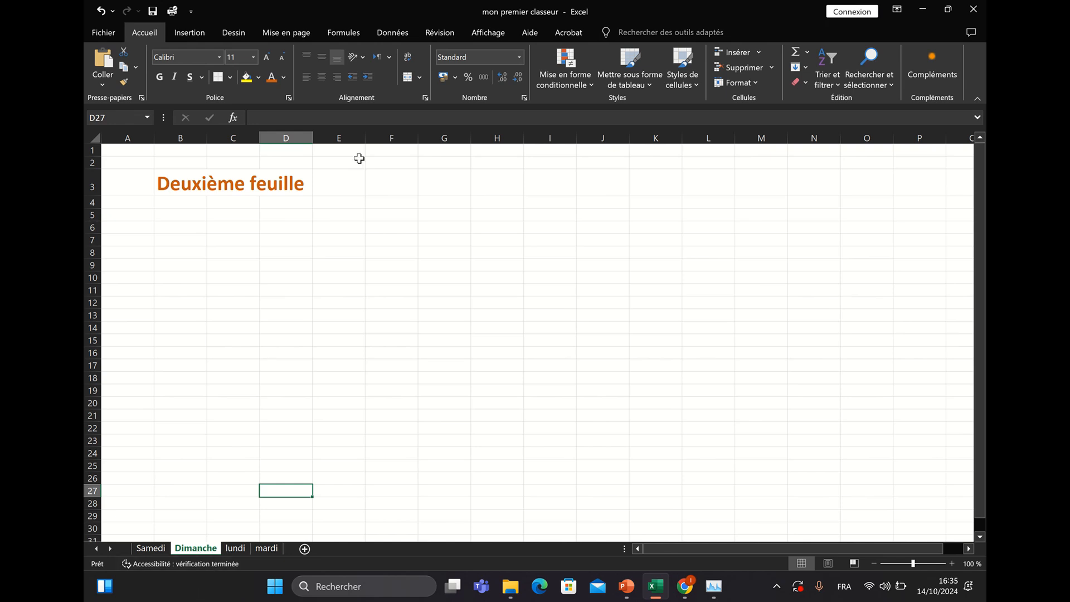
mouse_move(520, 6)
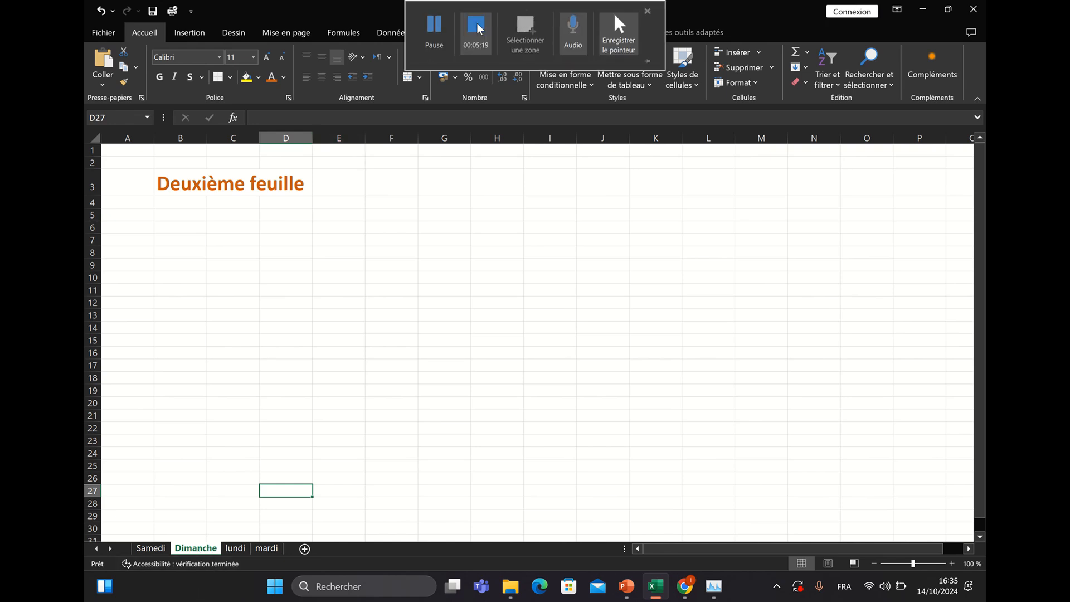
click(429, 37)
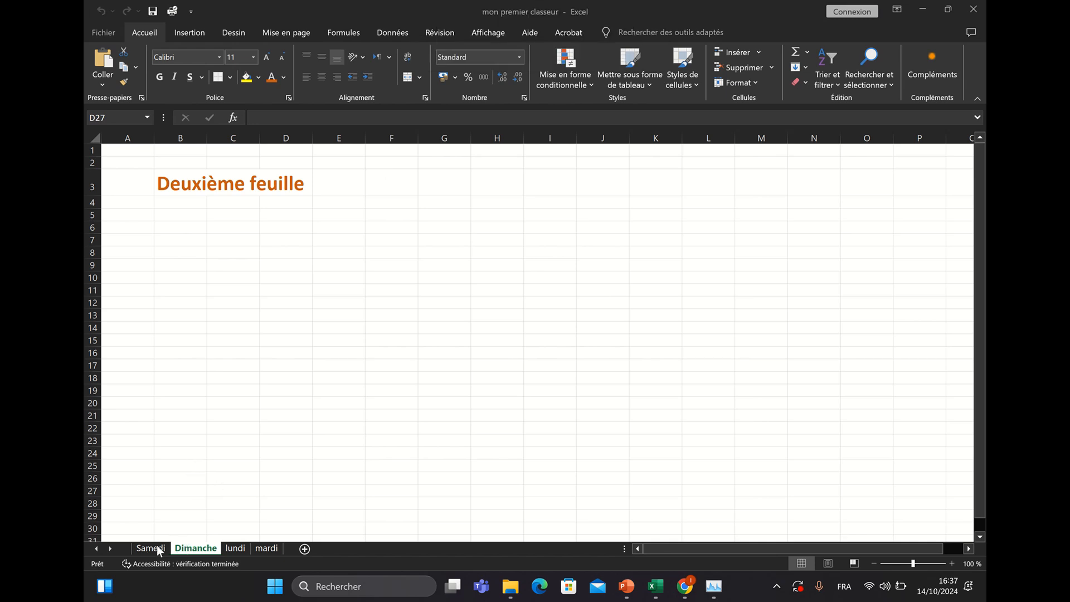
Insert a new blank worksheet directly after the Samedi worksheet
click(157, 546)
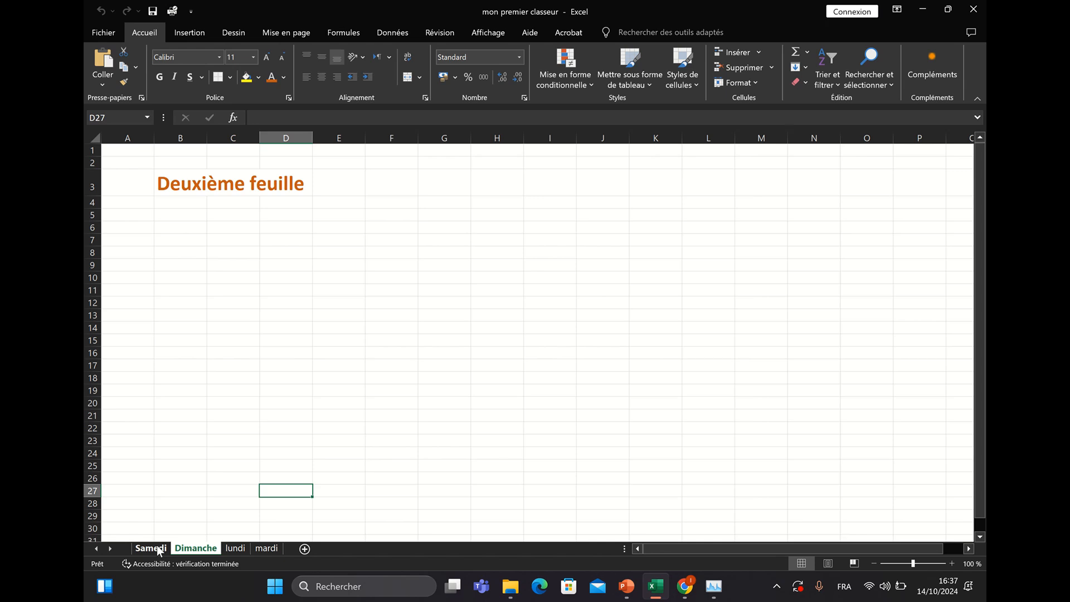
click(158, 548)
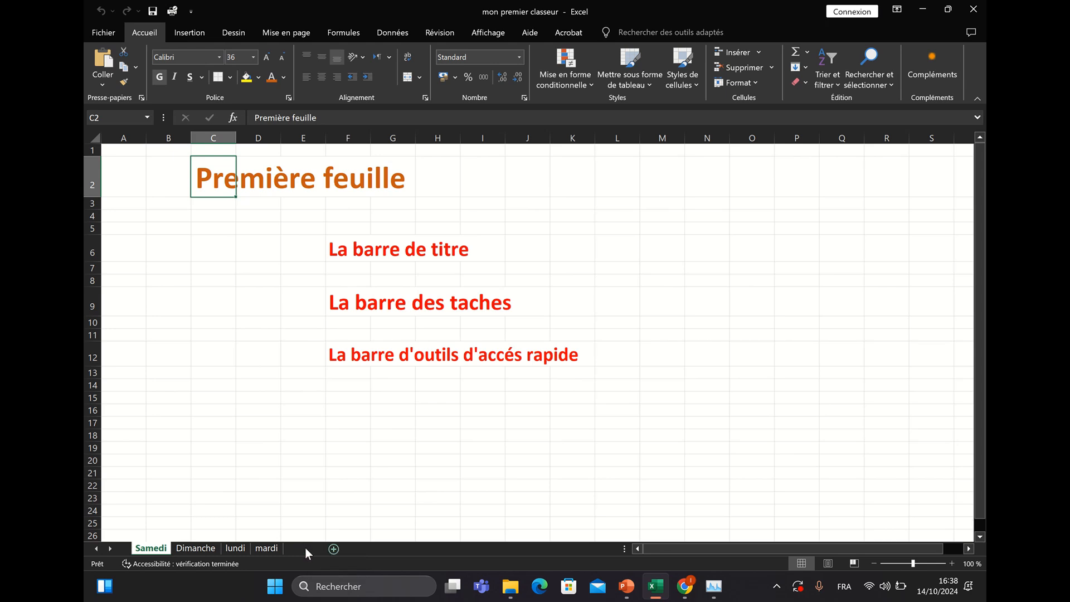
click(304, 549)
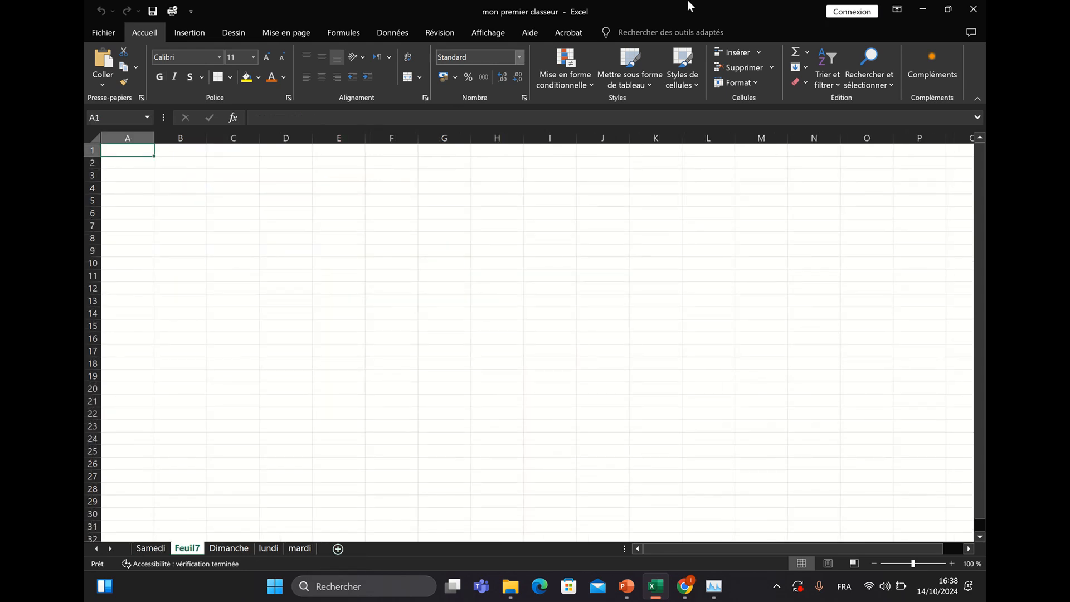
mouse_move(622, 6)
Move the Feuil7 worksheet to the end of the workbook, after mardi
click(225, 550)
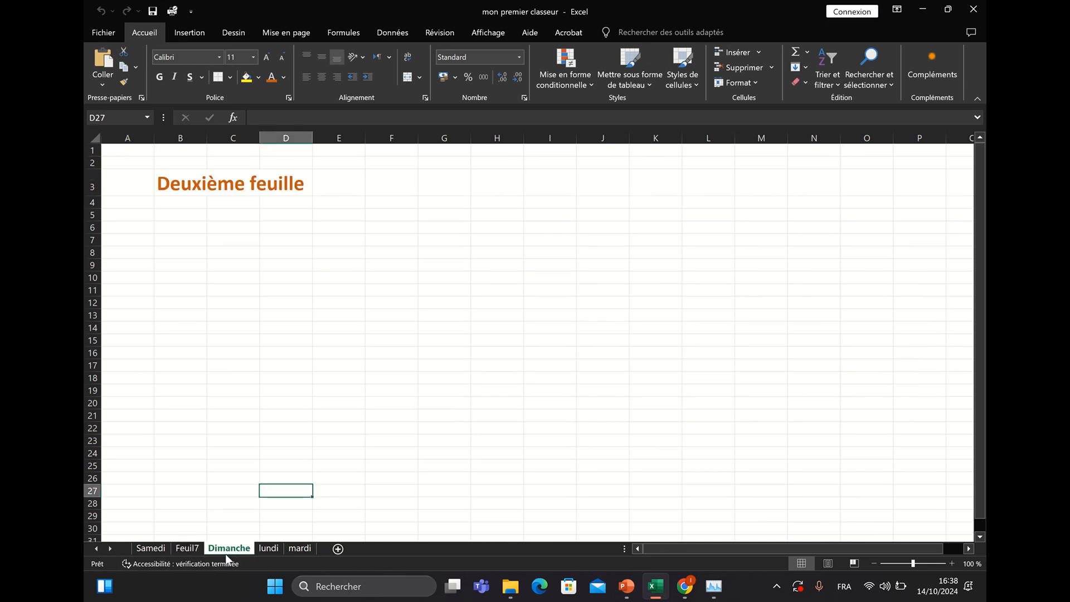
click(184, 549)
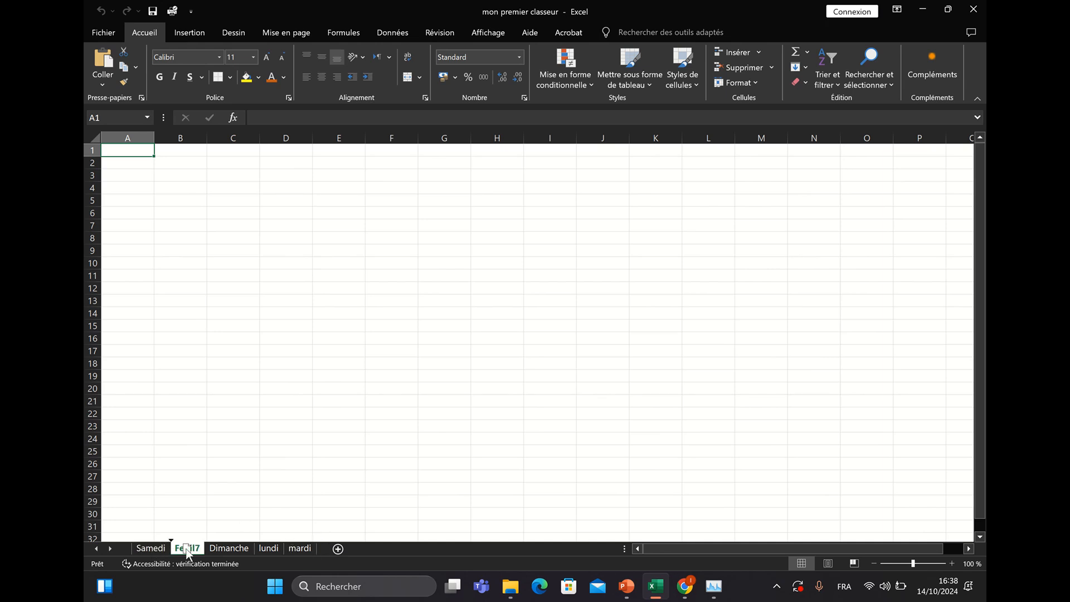
mouse_move(186, 549)
mouse_down()
mouse_move(174, 503)
mouse_move(220, 501)
mouse_up()
mouse_move(220, 500)
mouse_down()
mouse_move(322, 444)
mouse_move(318, 533)
mouse_move(335, 527)
mouse_move(322, 555)
mouse_move(172, 552)
mouse_move(319, 552)
mouse_up()
drag(316, 547, 316, 546)
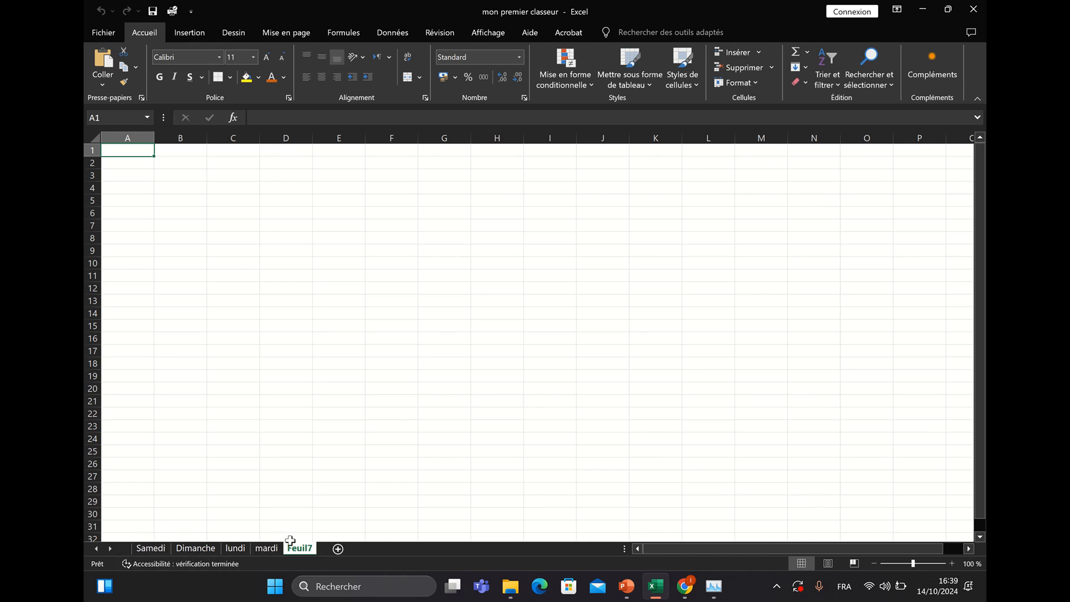
Set the tab colour of the Samedi worksheet to standard green
right_click(150, 547)
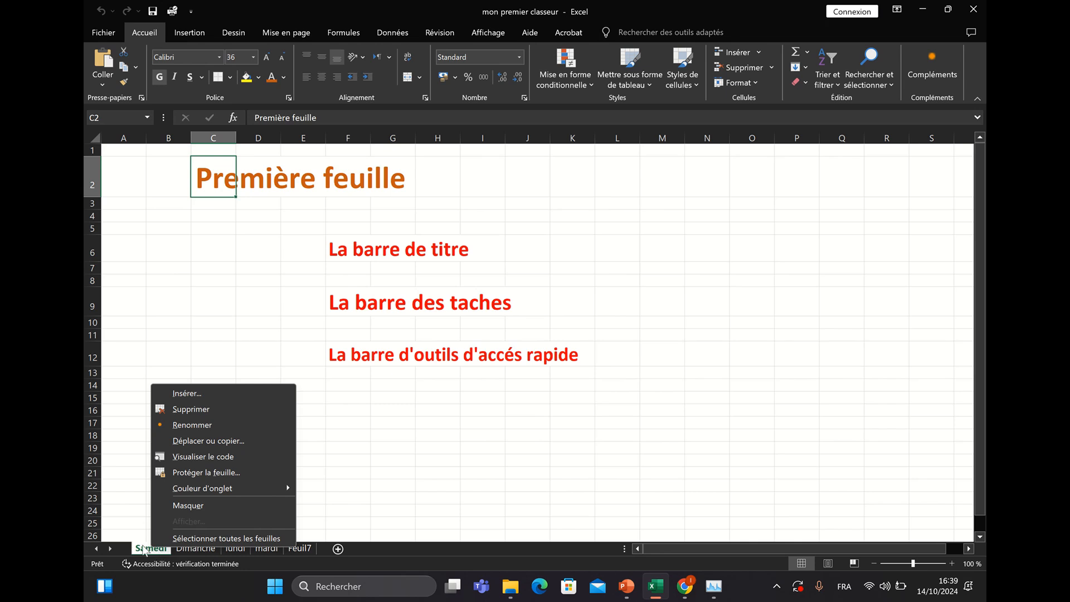
mouse_move(208, 486)
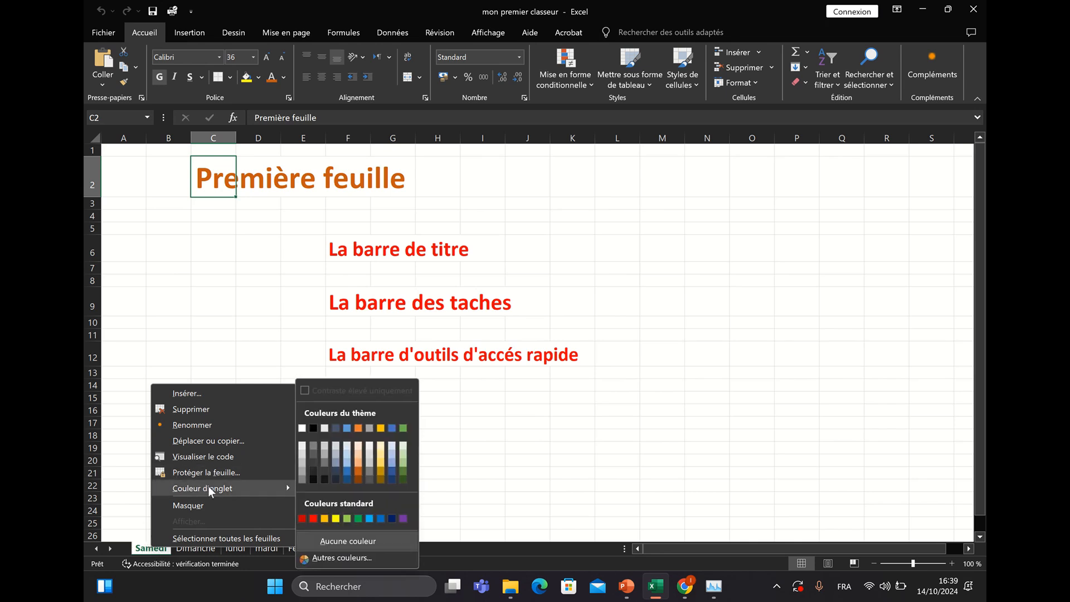
click(357, 518)
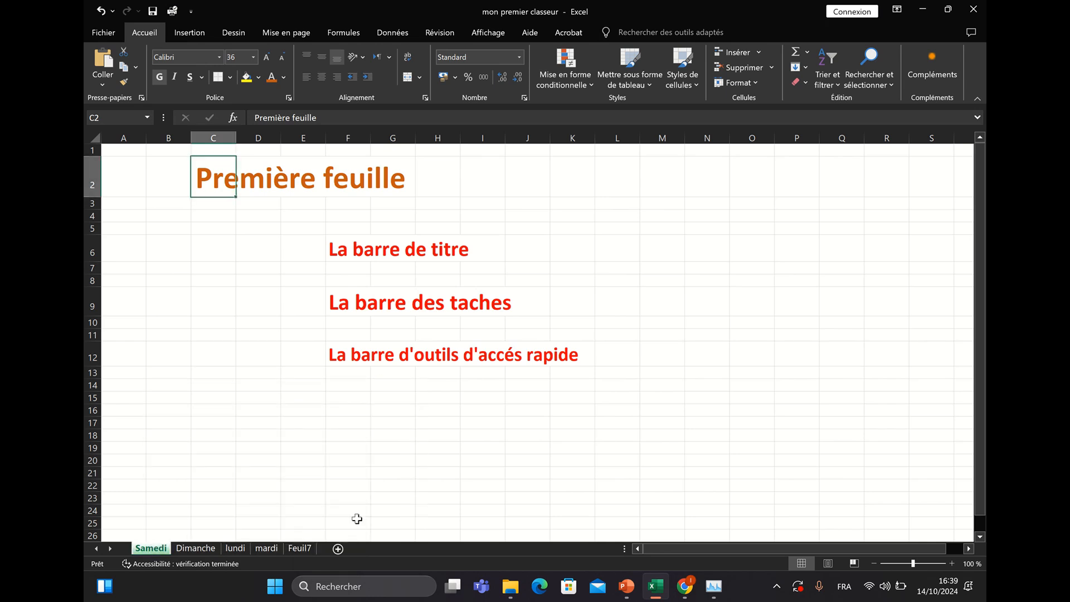
Set the tab colour of the Dimanche worksheet to standard purple
click(193, 552)
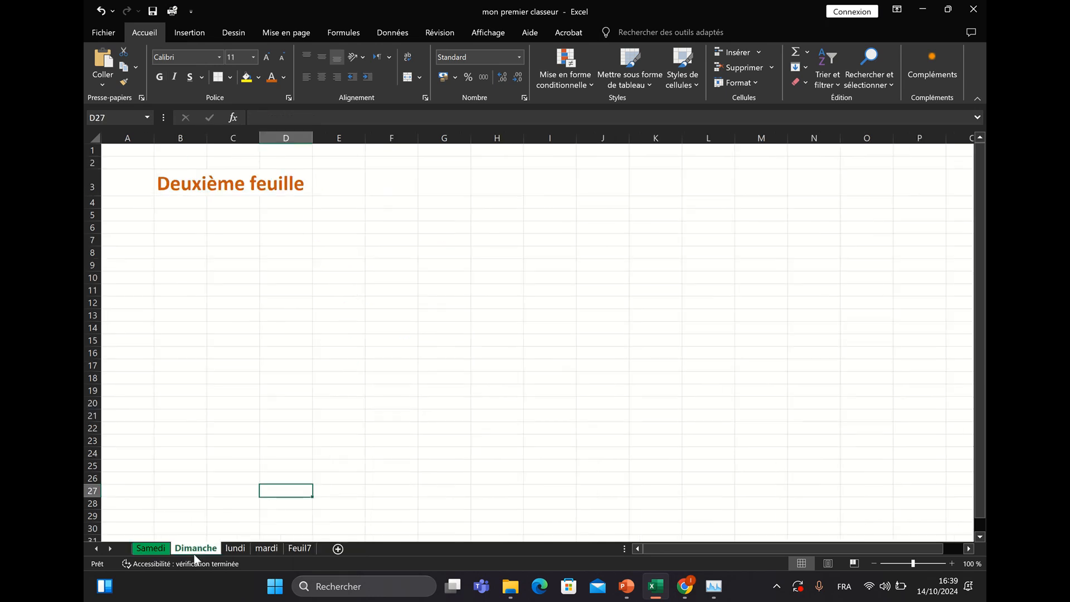
right_click(193, 552)
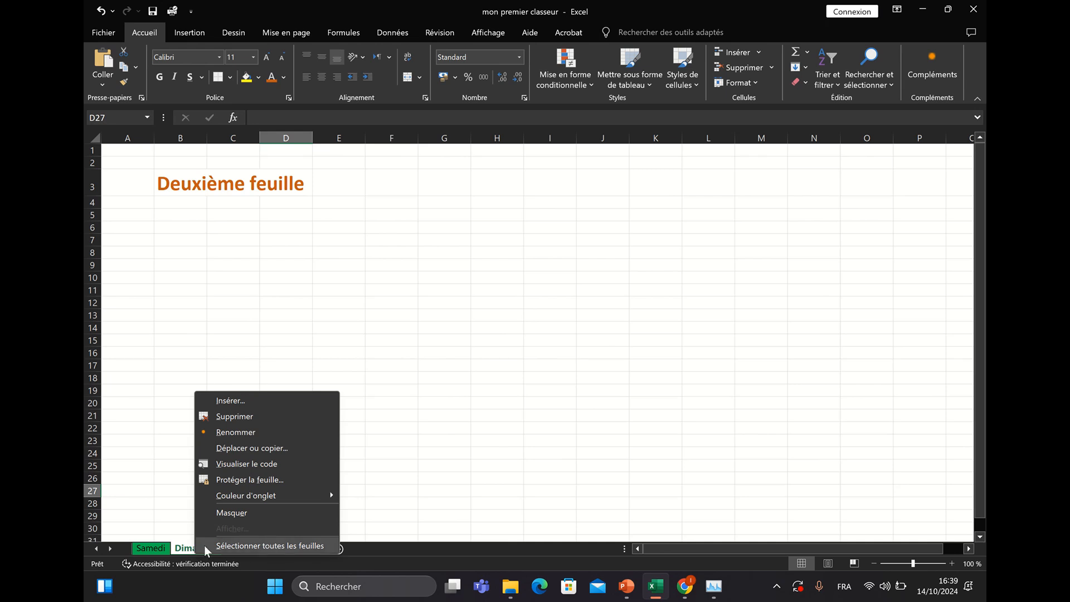
right_click(185, 551)
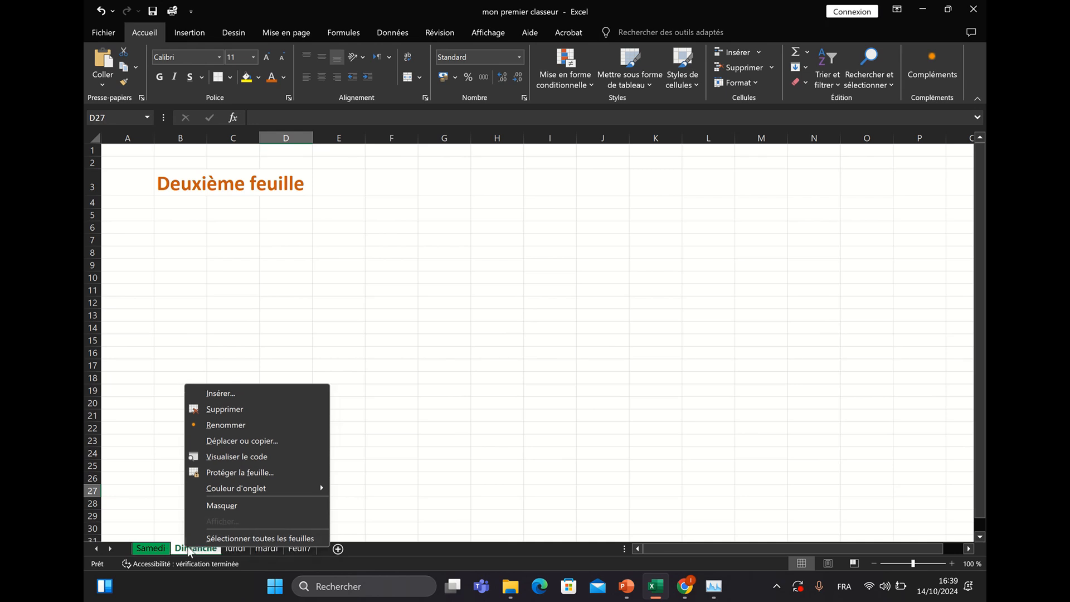
mouse_move(258, 490)
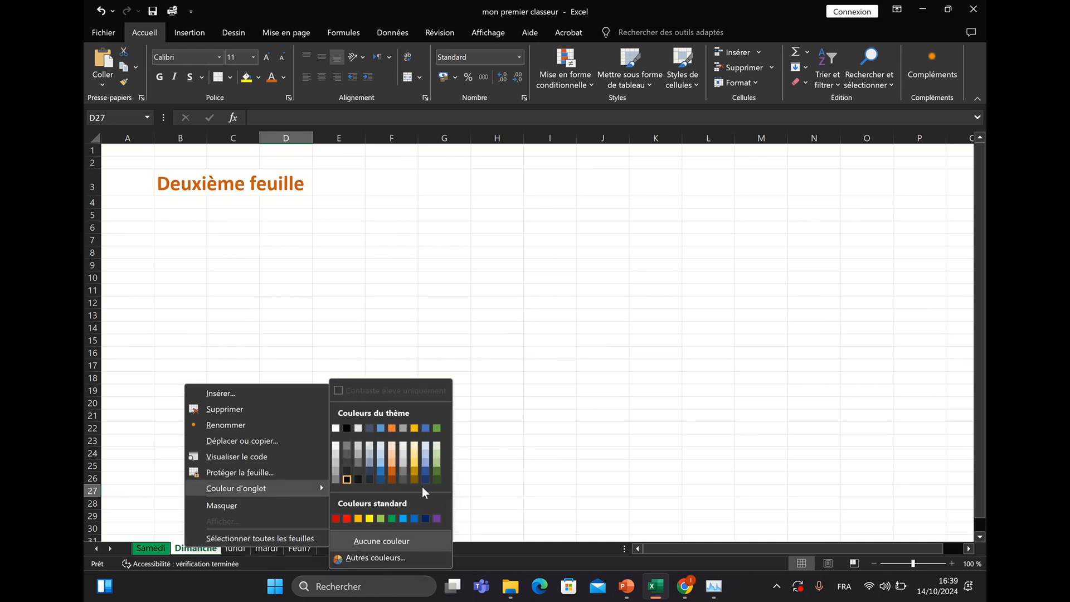
click(436, 519)
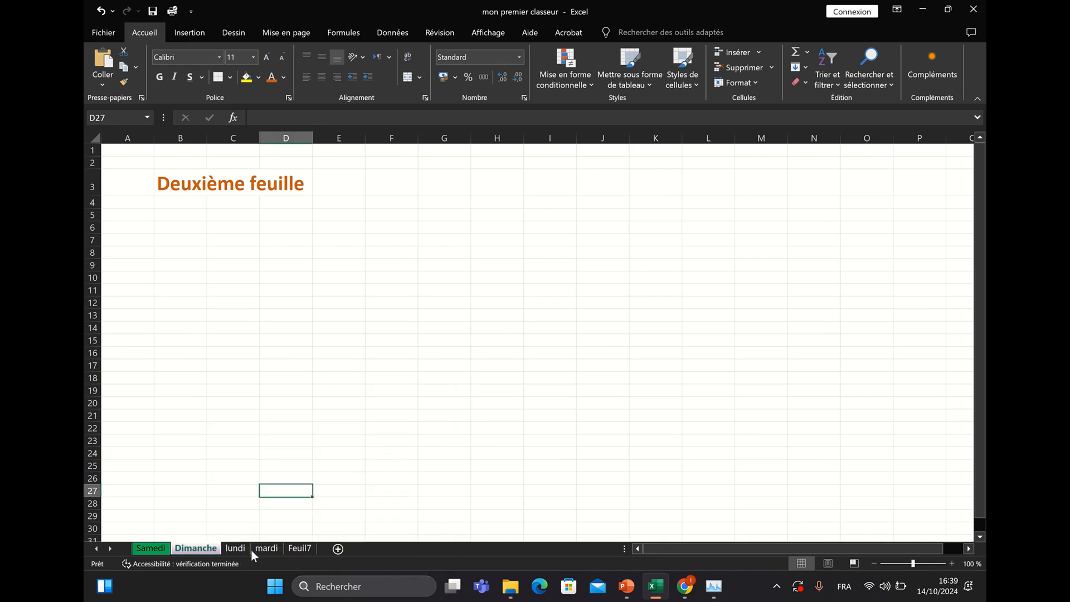
Set the tab colour of the lundi worksheet to standard blue
click(233, 549)
right_click(233, 549)
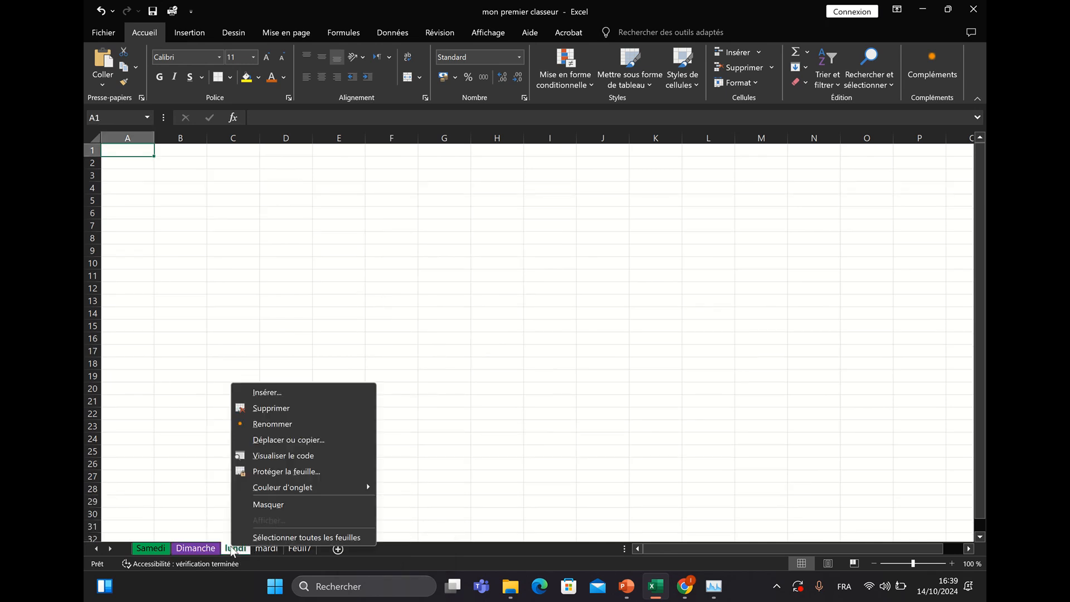
mouse_move(313, 484)
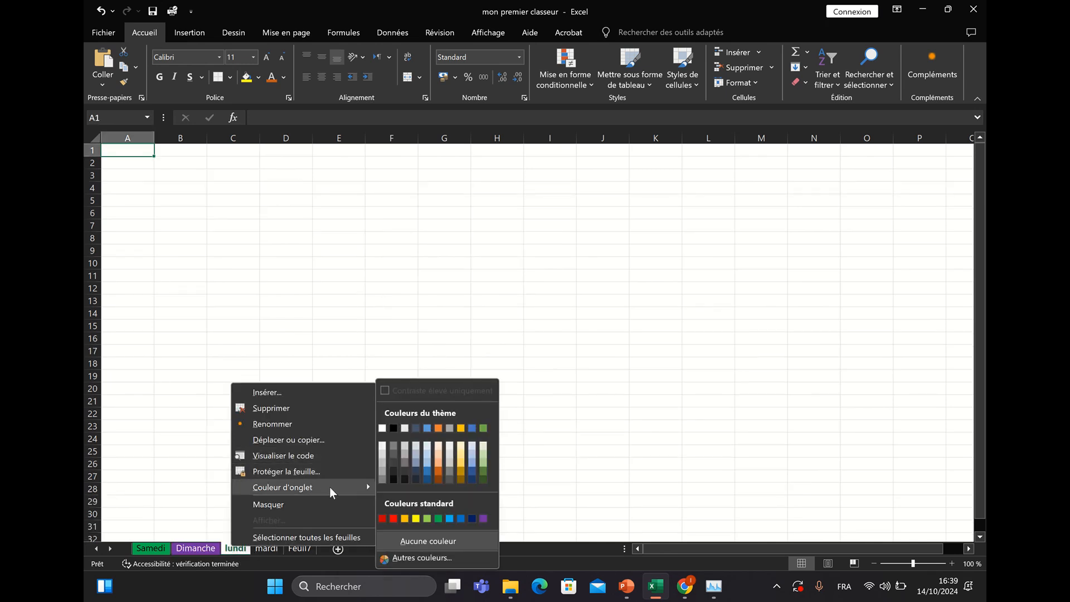
click(459, 520)
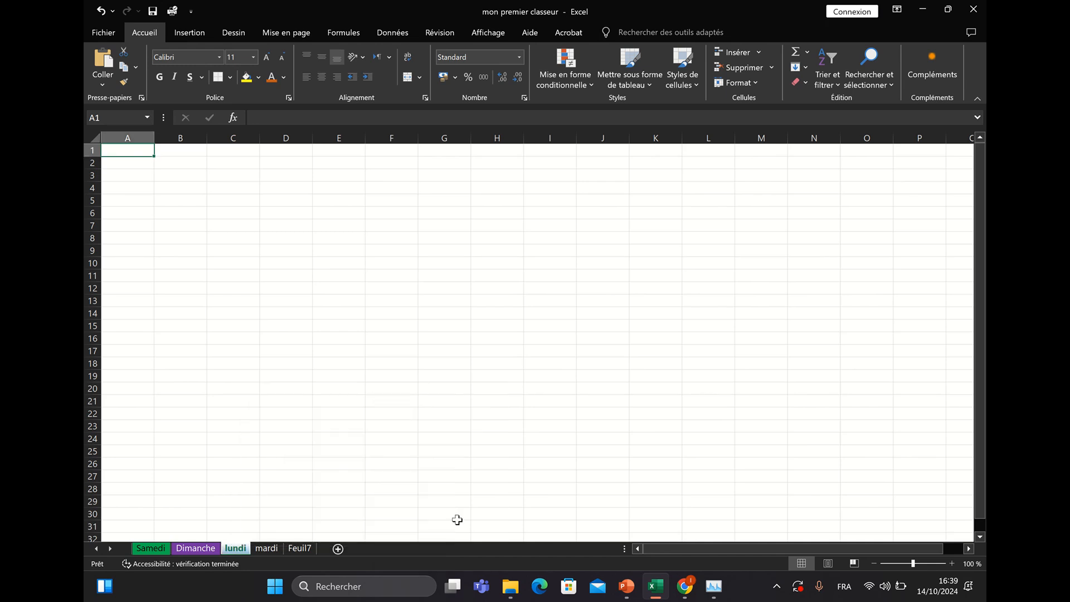
Set the tab colour of the mardi worksheet to standard orange
click(266, 548)
right_click(266, 548)
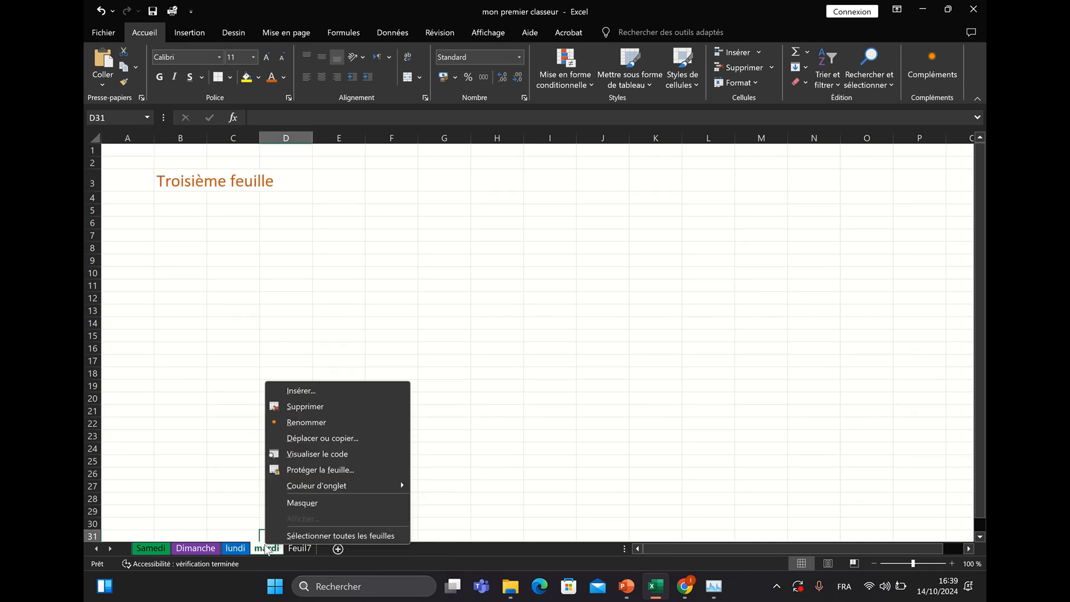
mouse_move(324, 486)
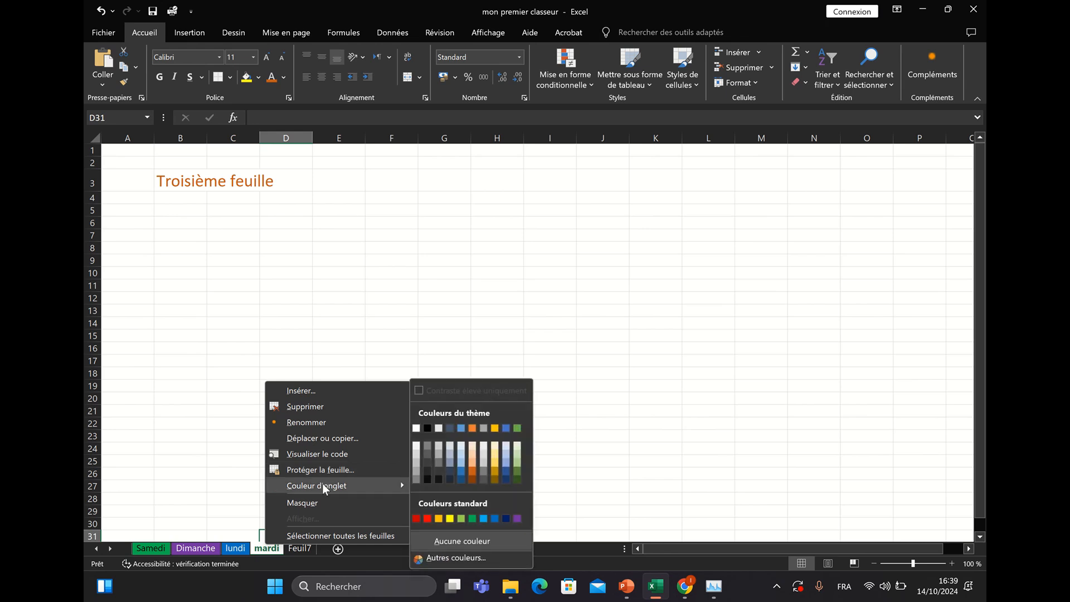
click(442, 519)
click(379, 410)
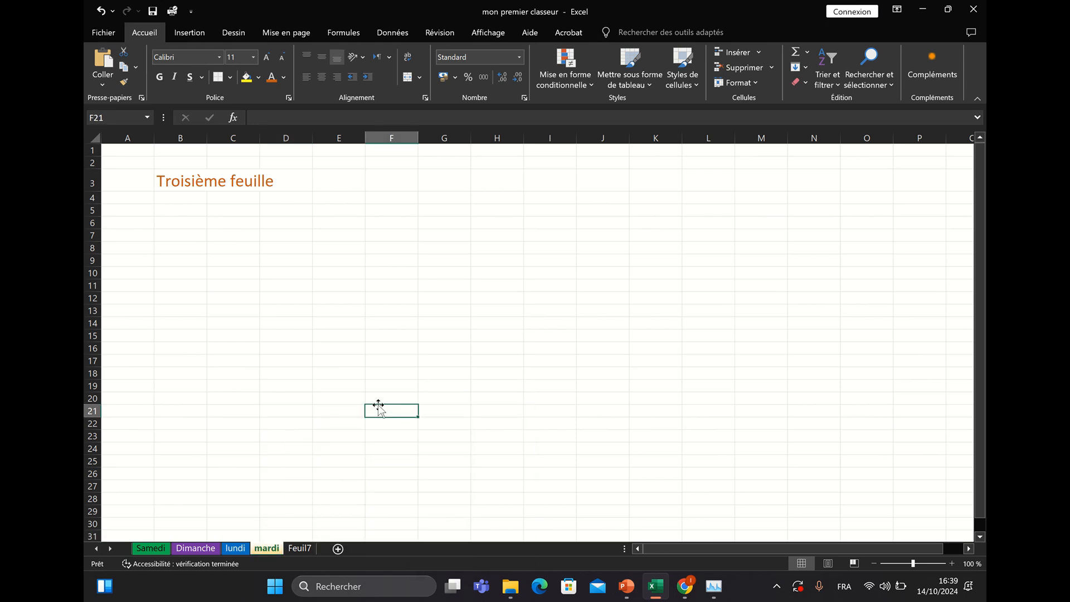
click(328, 473)
Delete the empty Feuil7 worksheet from the workbook
click(309, 545)
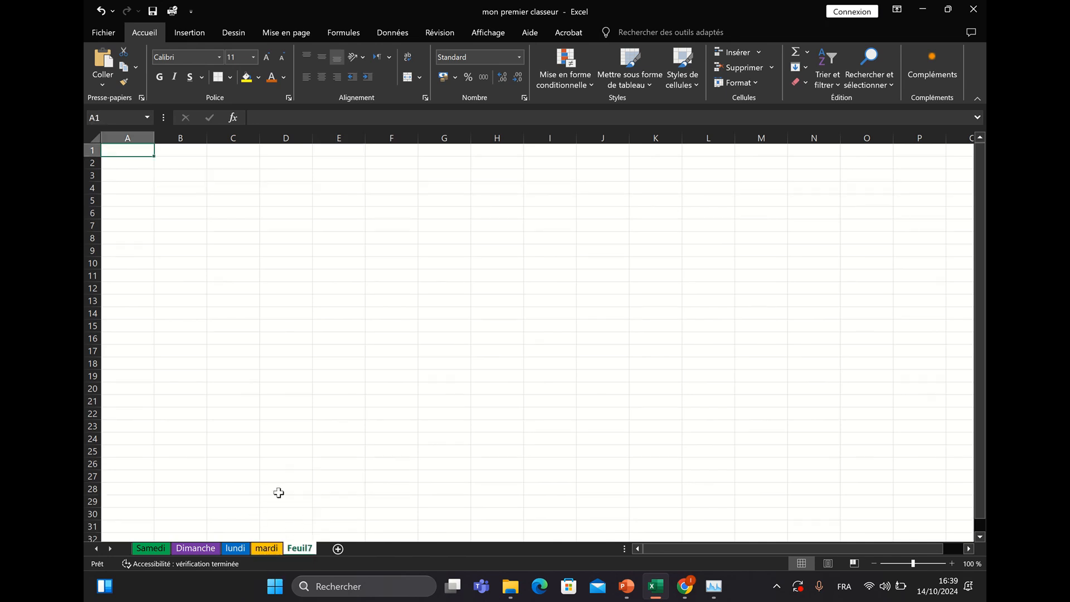
right_click(307, 551)
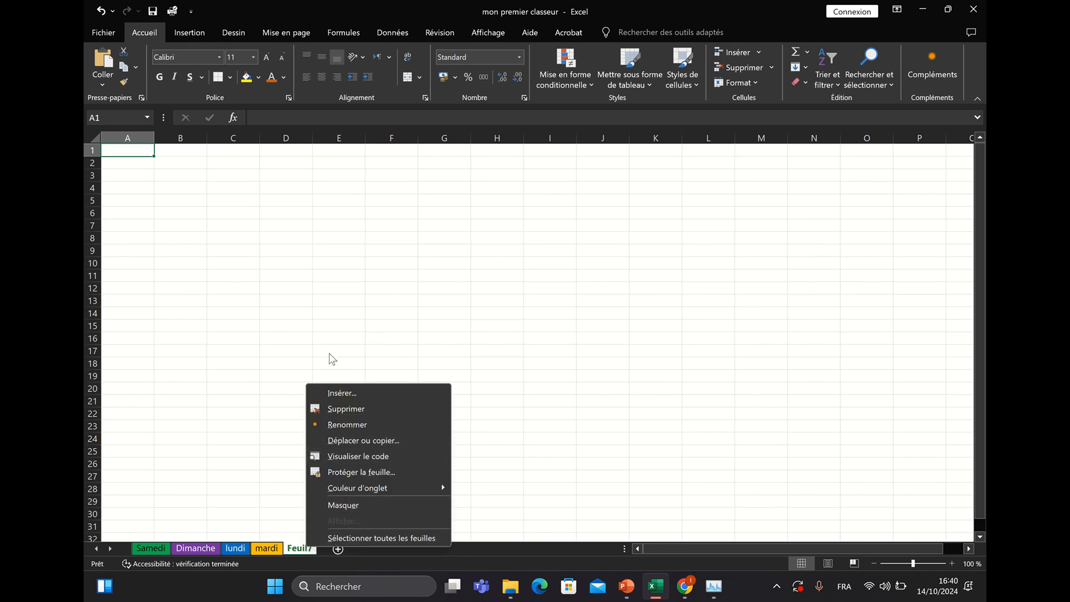
click(355, 410)
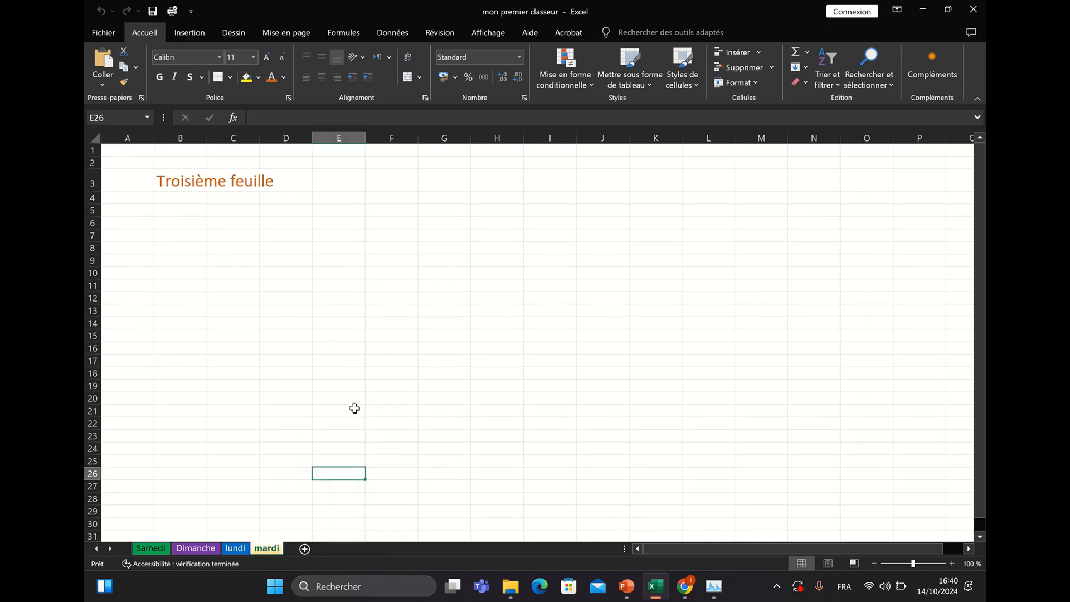
click(282, 287)
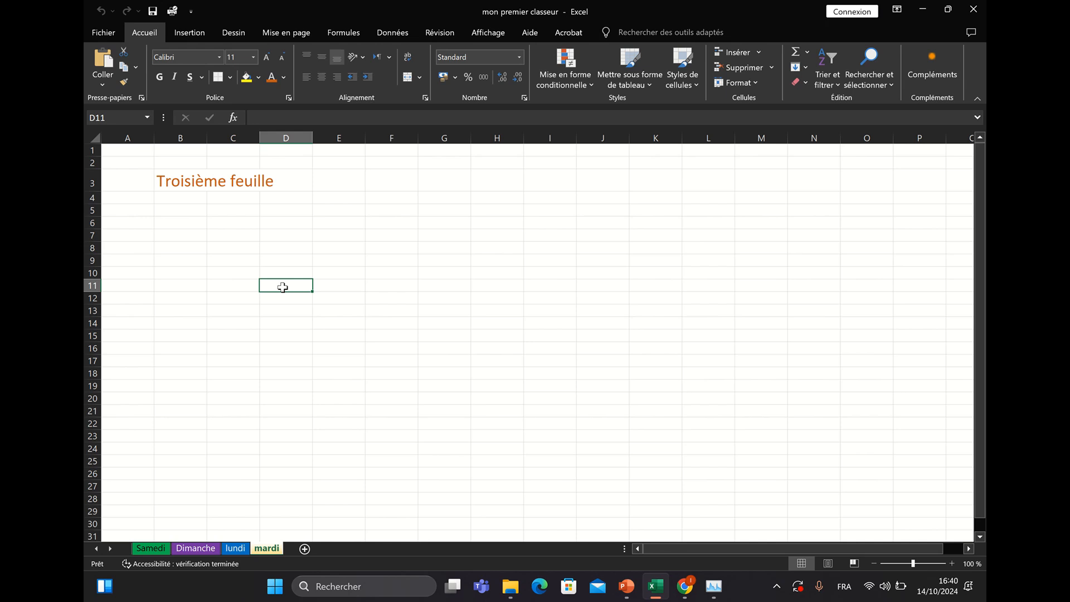
mouse_move(458, 20)
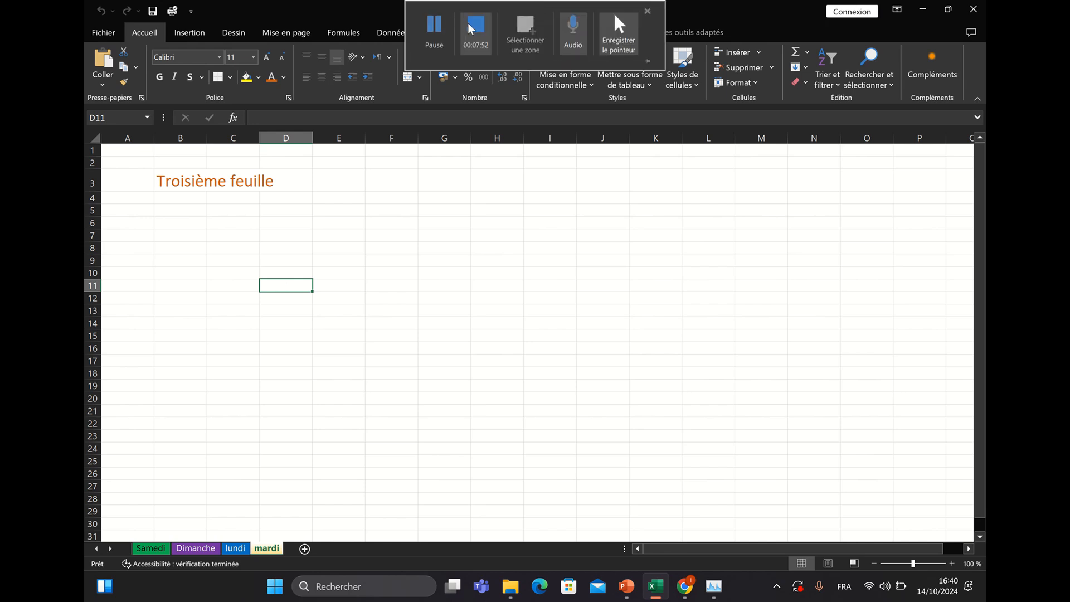